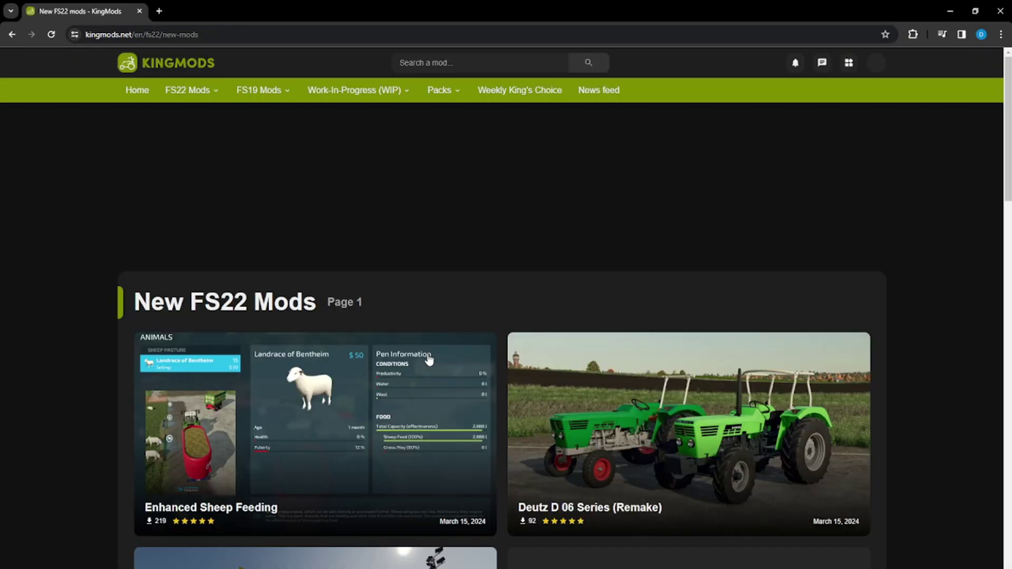
# Browse the New FS22 Mods listing for a mod worth editing.
pyautogui.click(91, 32)
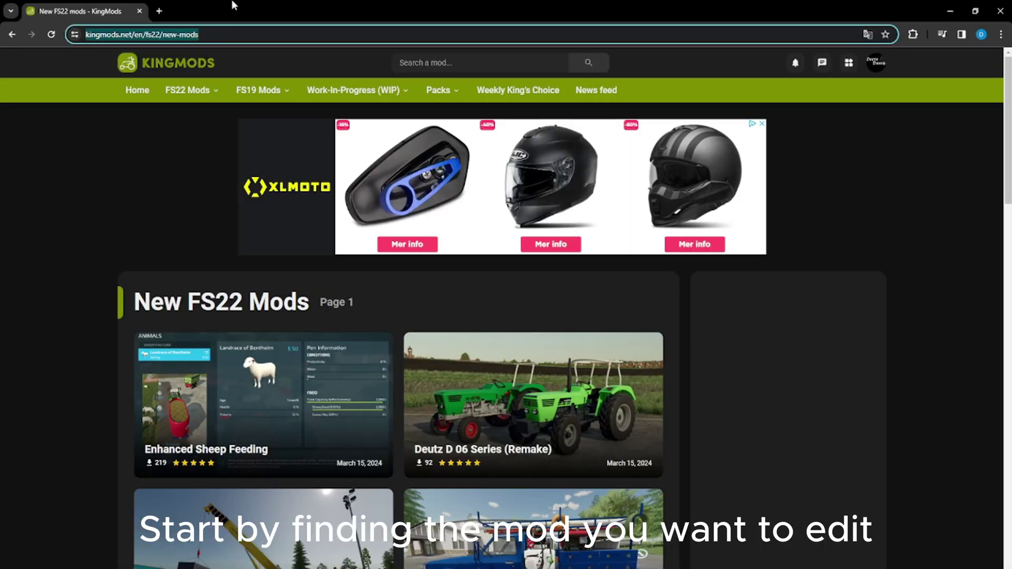
pyautogui.click(106, 188)
pyautogui.scroll(-4, 106, 206)
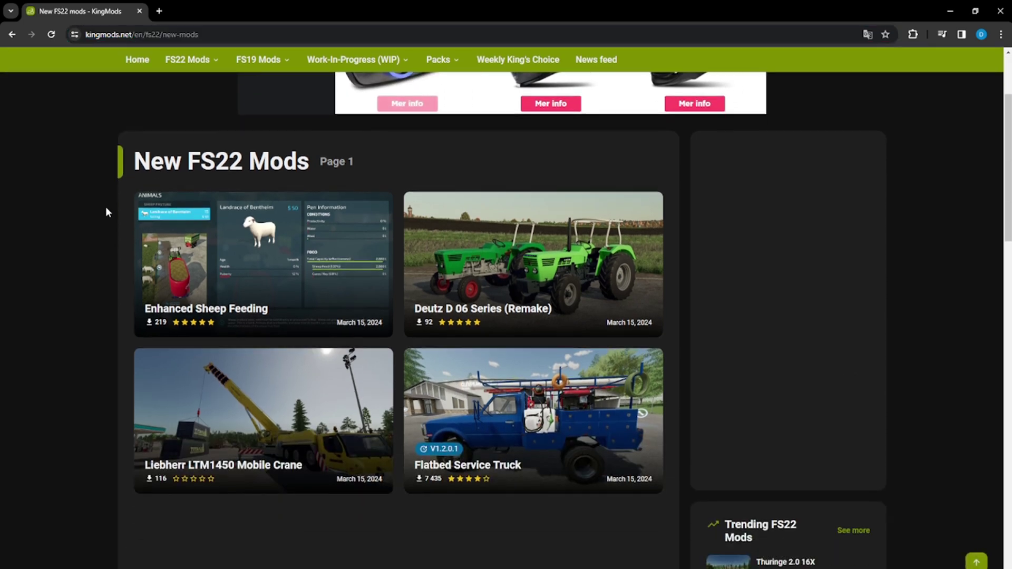
pyautogui.scroll(-12, 105, 211)
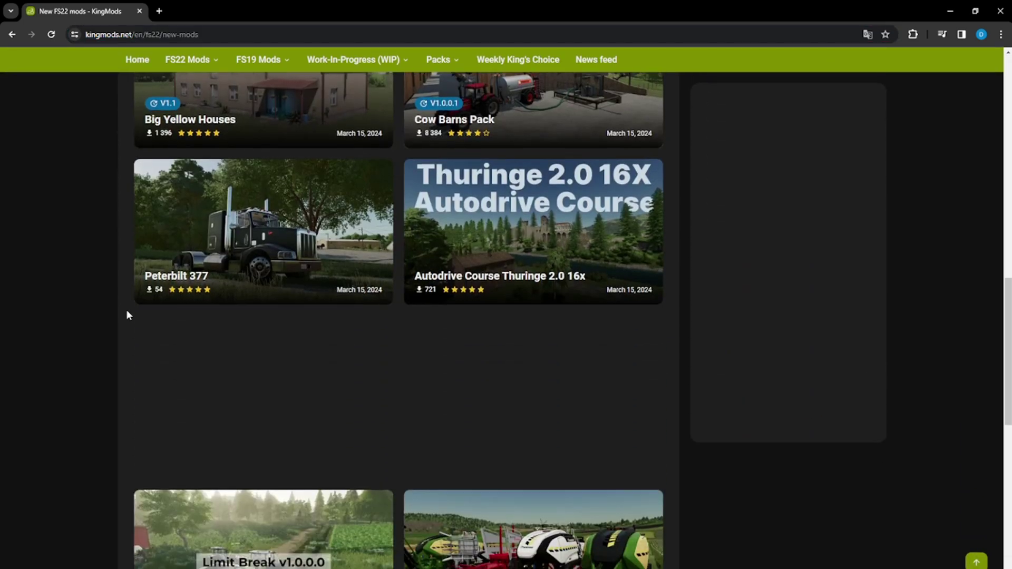
pyautogui.scroll(11, 132, 308)
pyautogui.scroll(3, 140, 302)
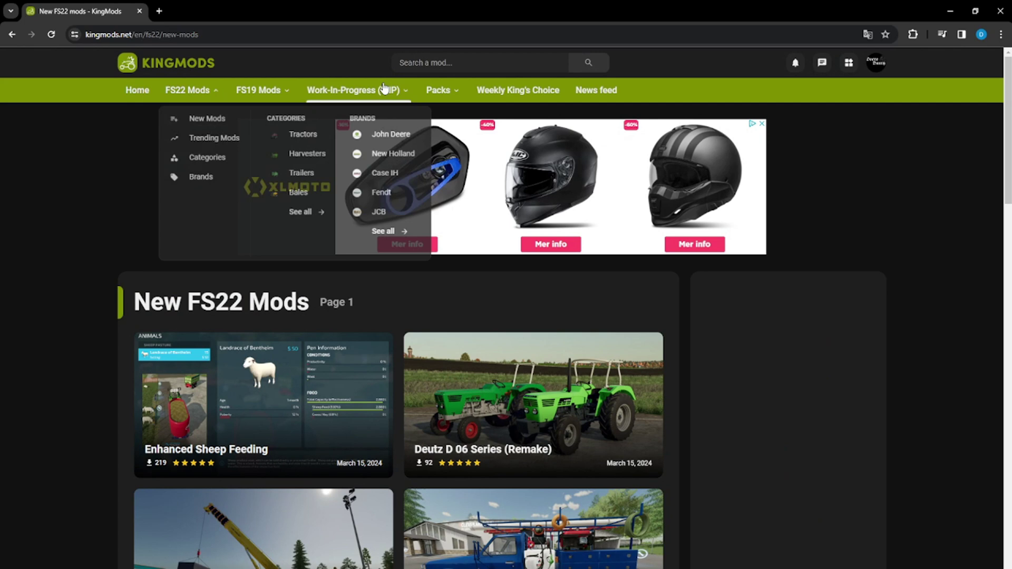
# Search the mods for "fendt" and open the Fendt 1000 Vario Edit mod page.
pyautogui.click(414, 61)
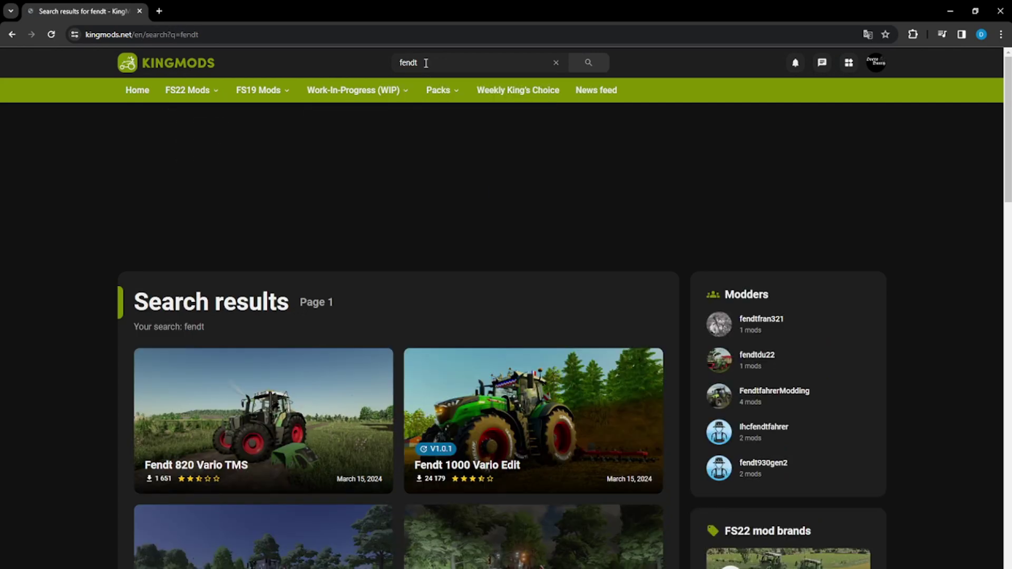
pyautogui.scroll(-2, 545, 186)
pyautogui.scroll(-3, 548, 186)
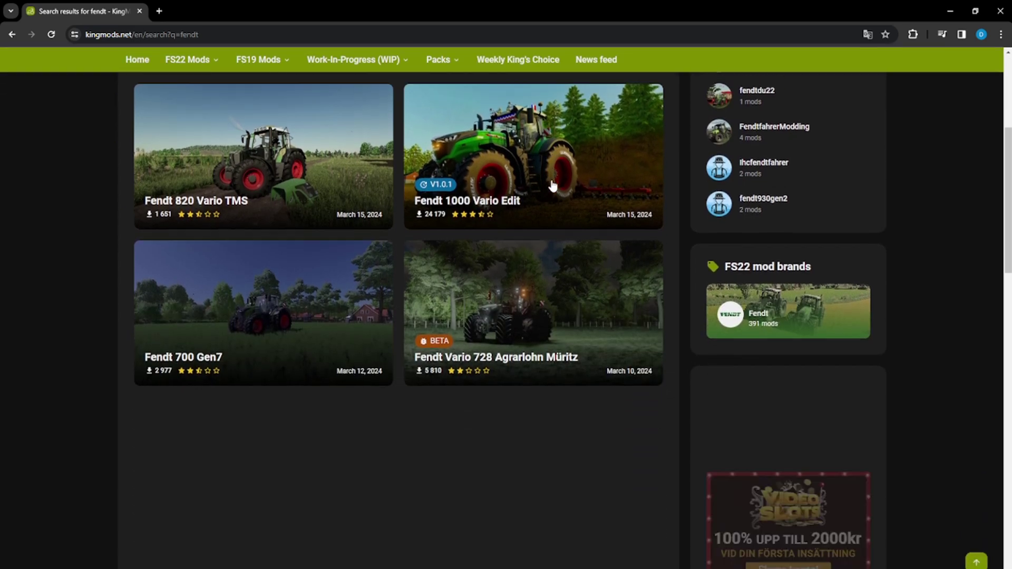
pyautogui.scroll(-3, 551, 179)
pyautogui.scroll(4, 551, 170)
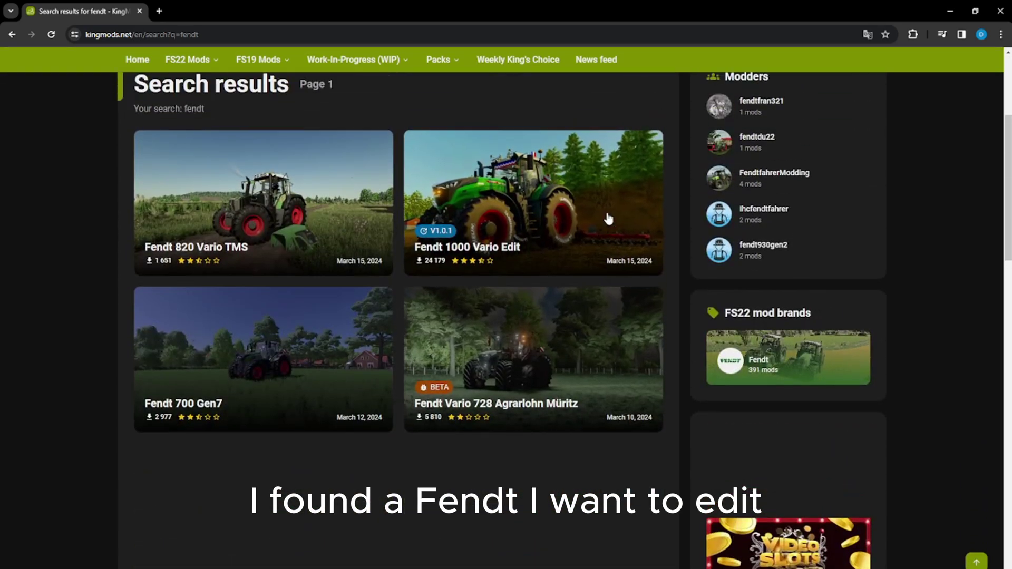
pyautogui.click(581, 205)
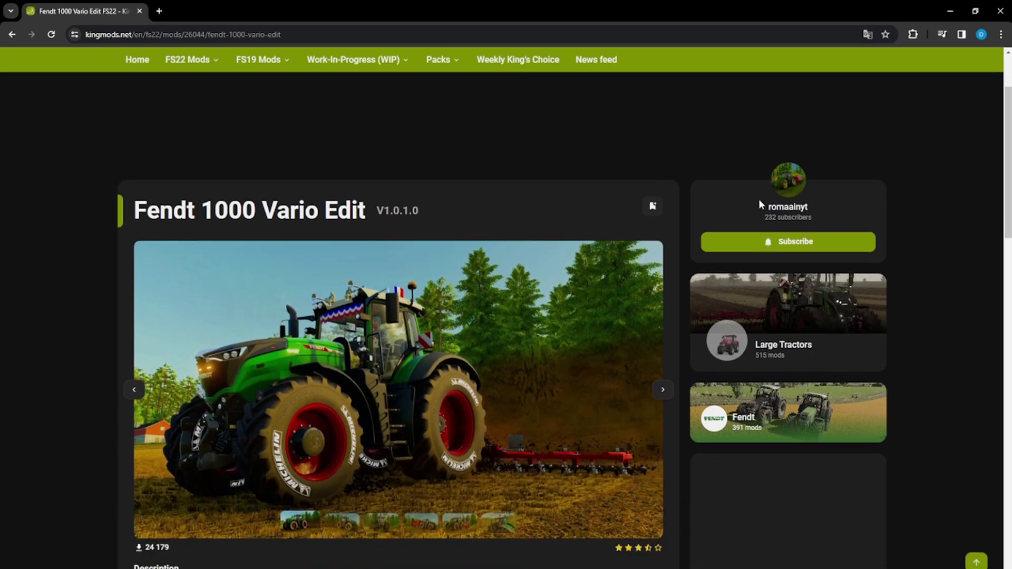
# View the mod author's profile and return to the Fendt 1000 Vario Edit page.
pyautogui.click(782, 210)
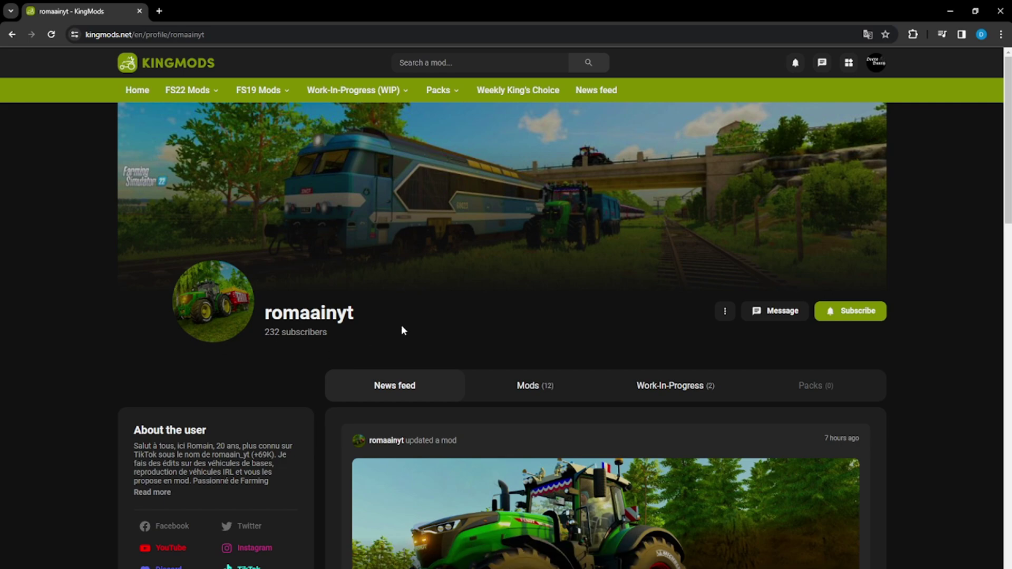
pyautogui.hotkey('alt', 'Left')
# Download FS22_vario1000_Edit.zip from the mod page and show the file in its download folder.
pyautogui.scroll(-6, 471, 293)
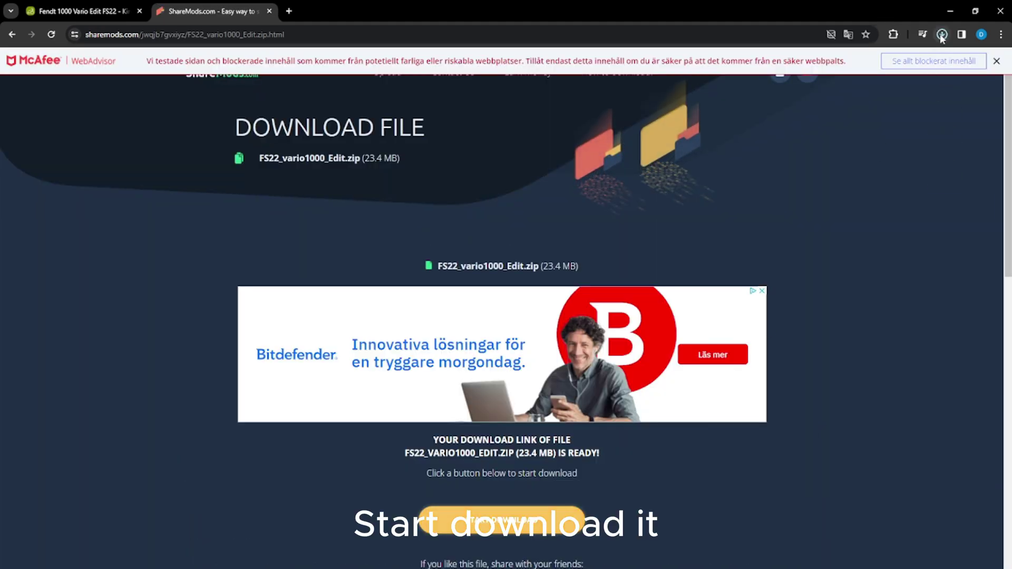
pyautogui.doubleClick(828, 21)
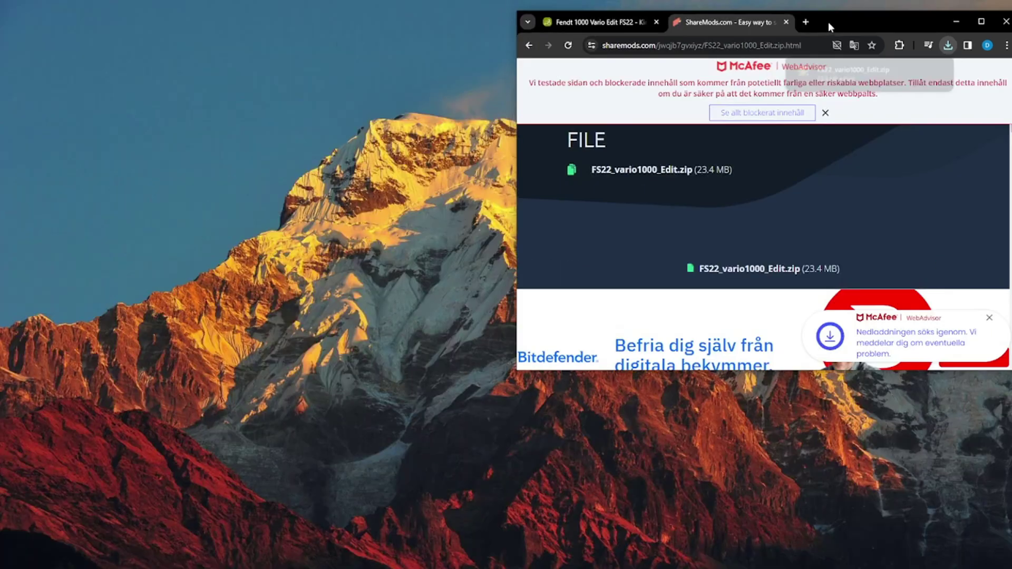
pyautogui.click(948, 45)
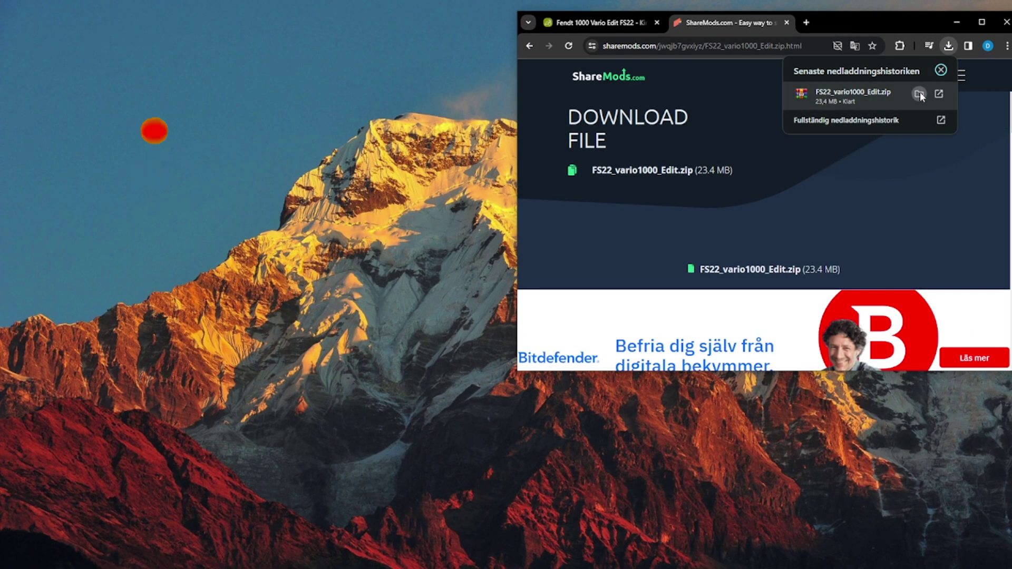
pyautogui.click(919, 94)
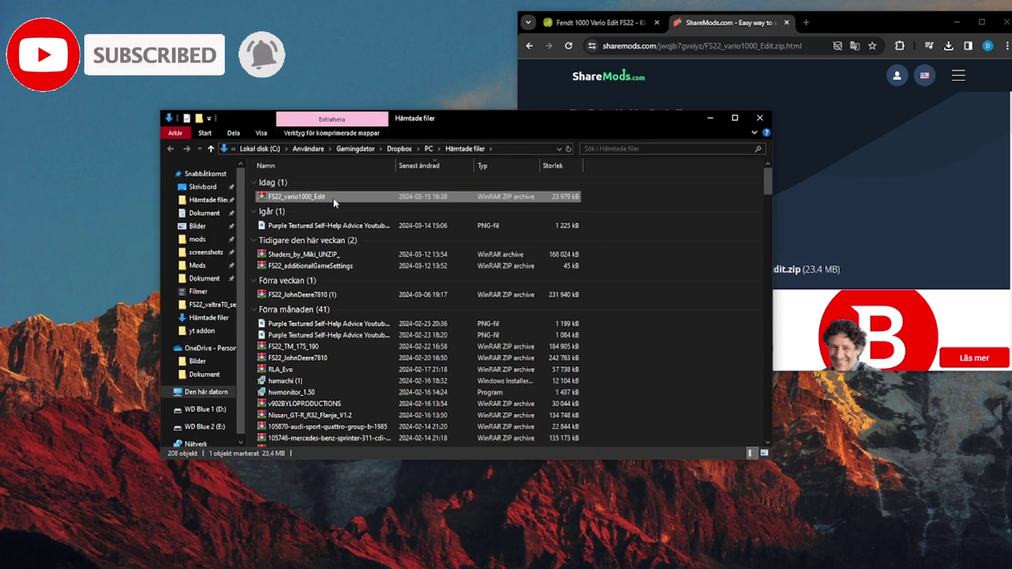
# Extract the FS22_vario1000_Edit archive to the default destination path and open the extracted folder.
pyautogui.doubleClick(327, 199)
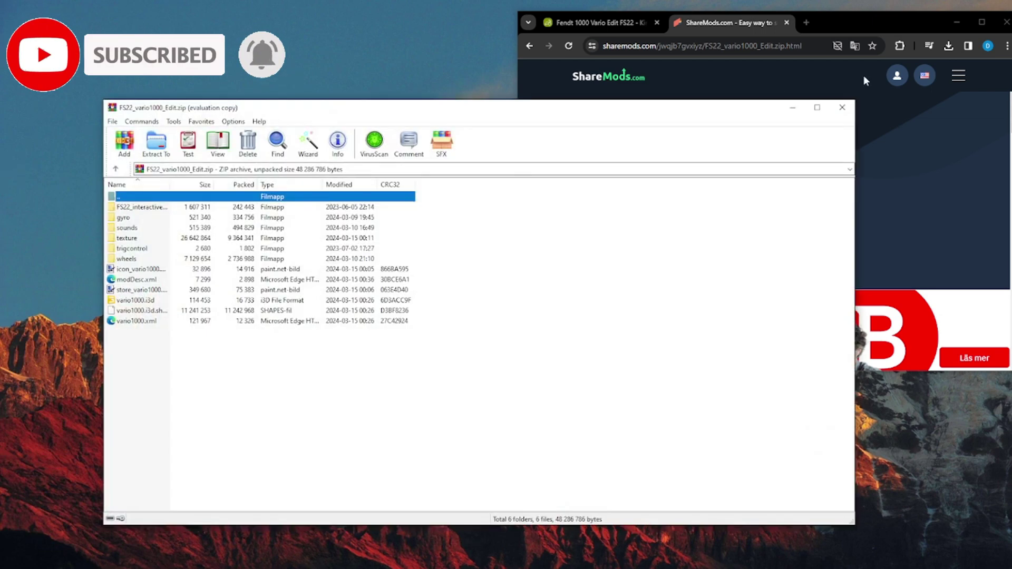
pyautogui.click(842, 108)
pyautogui.rightClick(293, 197)
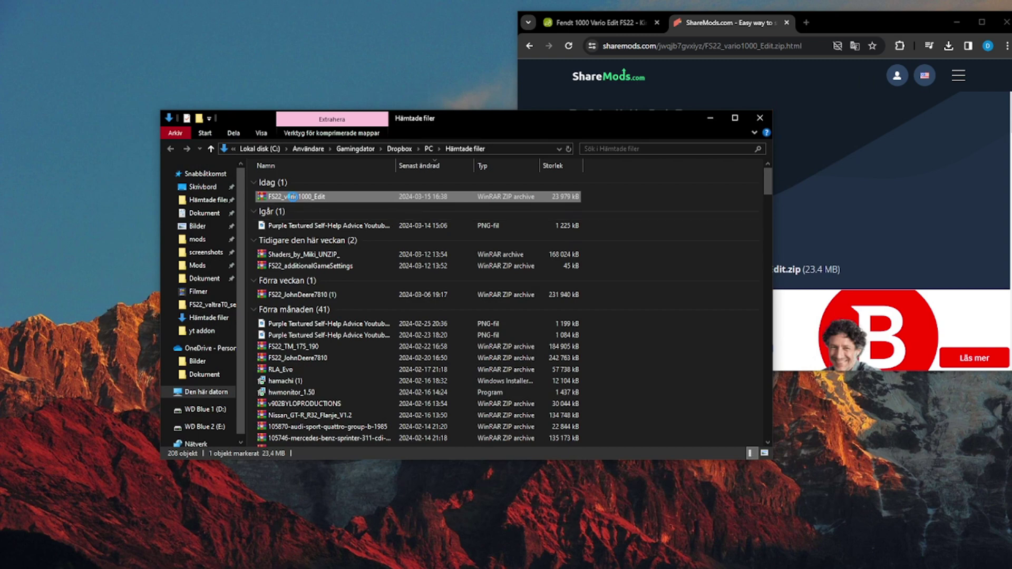
pyautogui.click(327, 262)
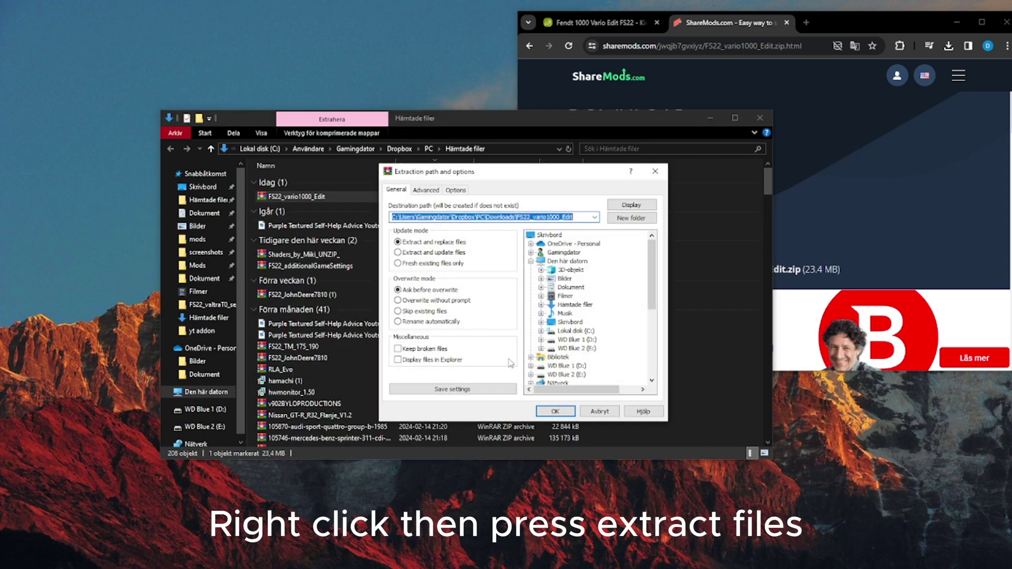
pyautogui.click(555, 411)
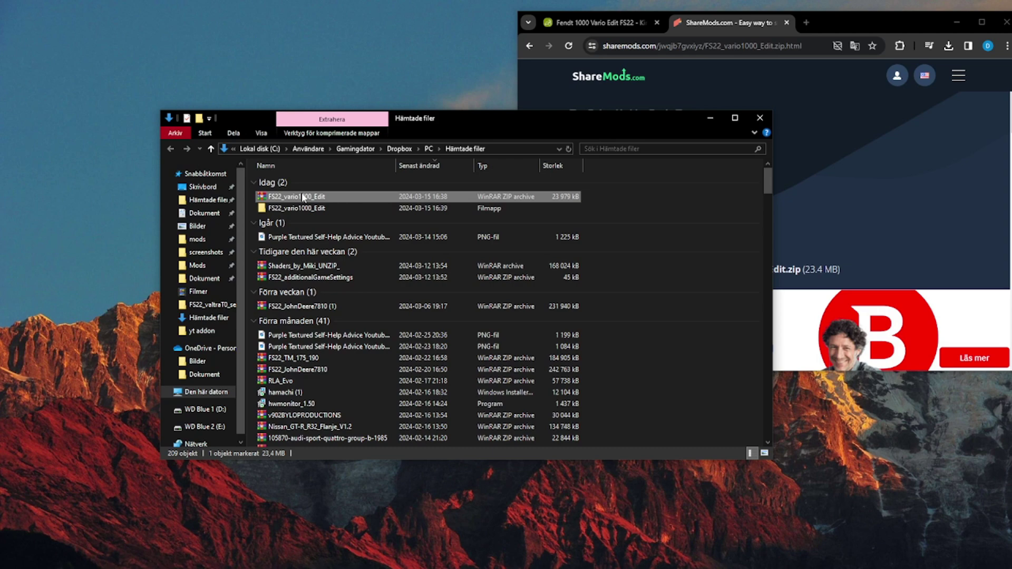
pyautogui.doubleClick(307, 209)
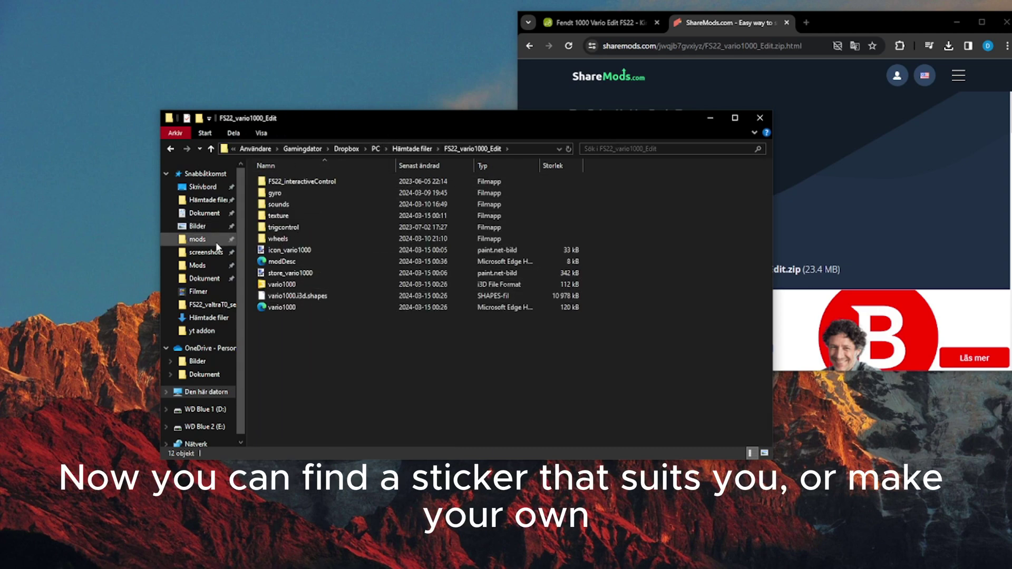
# Open the adstrip_rechthoek image from the Deeredairy folder of the FS22_Fendt_500_Vario_Gen3_ mod in paint.net.
pyautogui.click(216, 242)
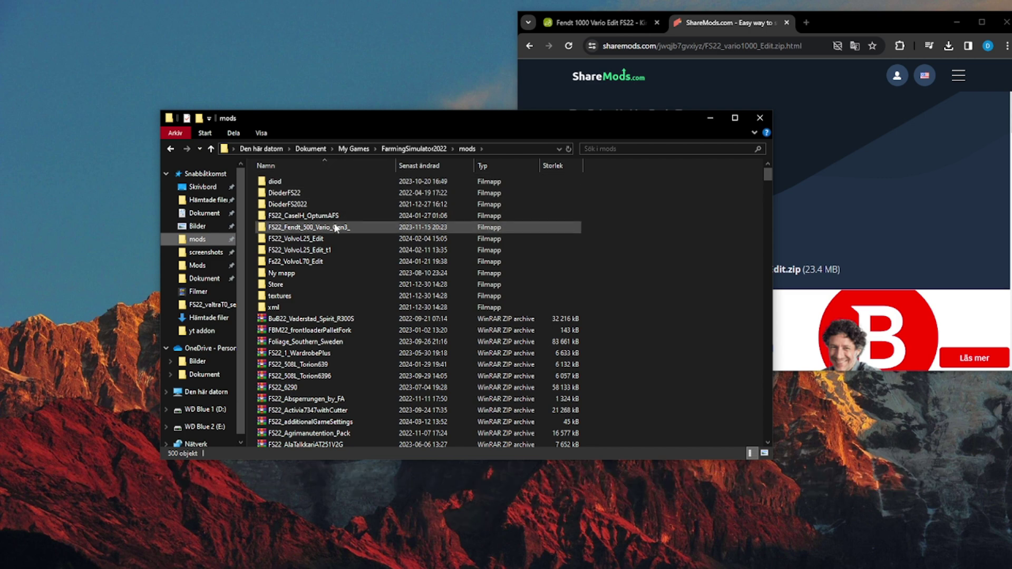
pyautogui.doubleClick(301, 231)
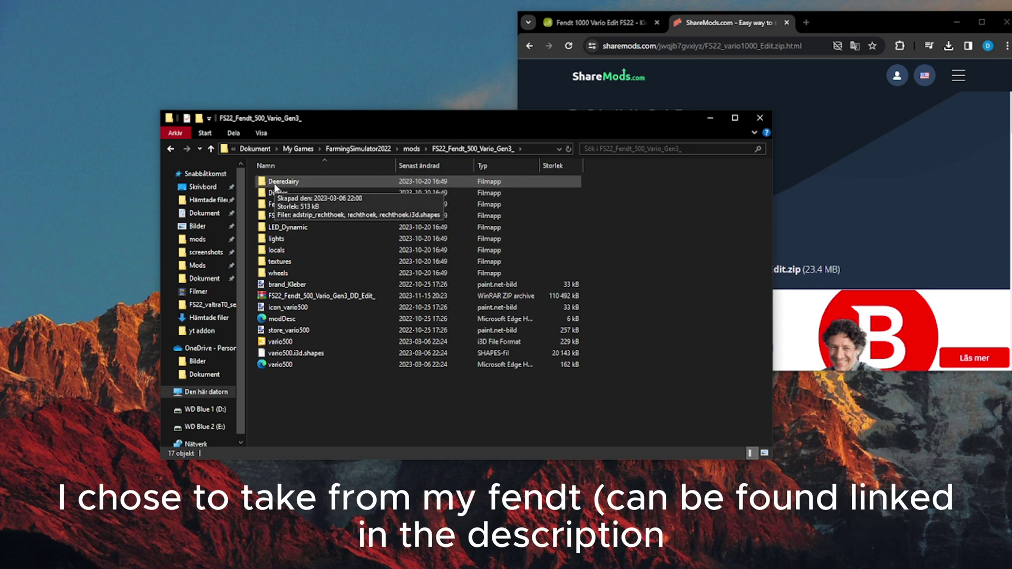
pyautogui.doubleClick(304, 182)
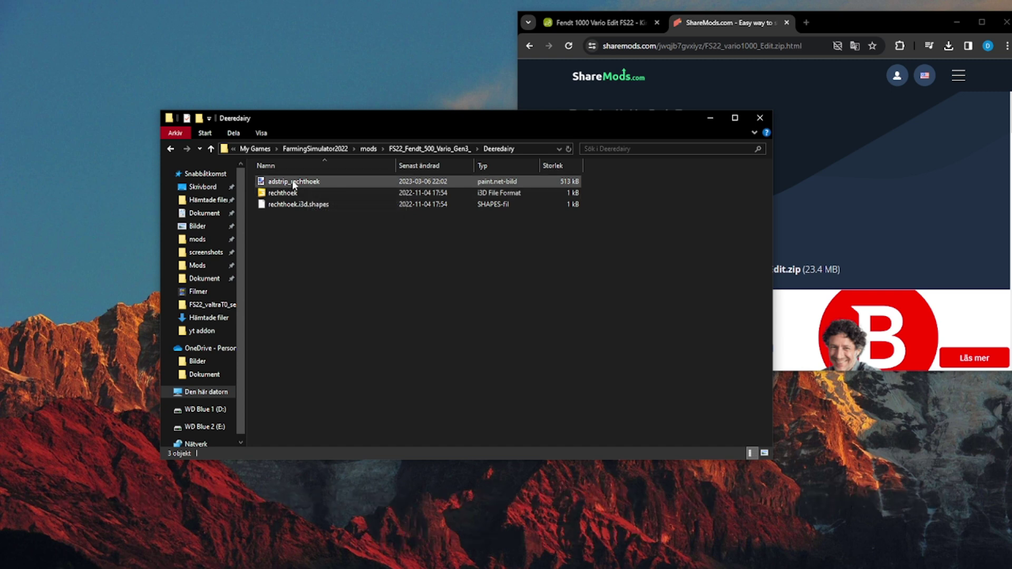
pyautogui.doubleClick(324, 180)
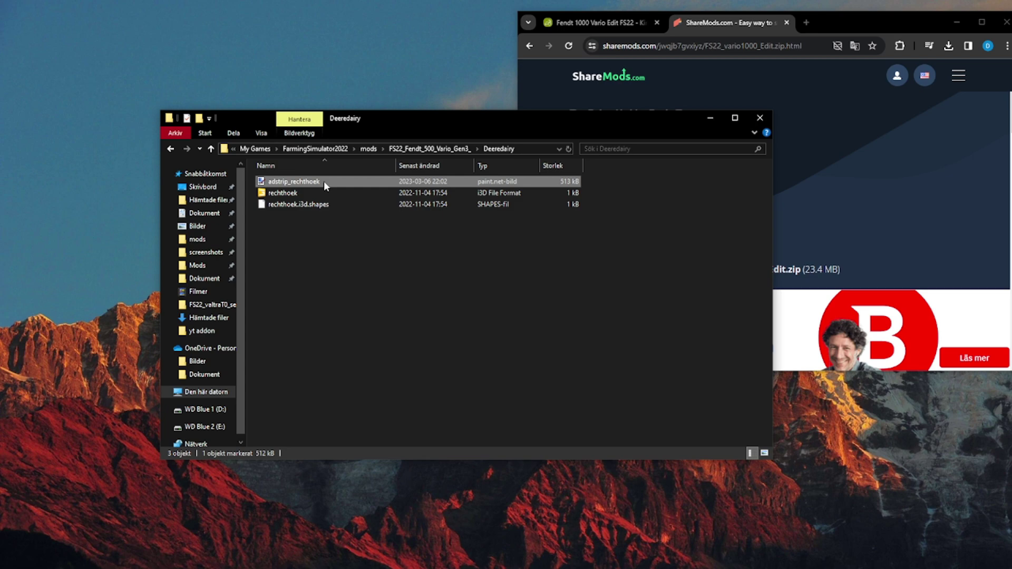
# Maximize the image editor window and dismiss the update offer.
pyautogui.moveTo(735, 66); pyautogui.dragTo(432, 78)
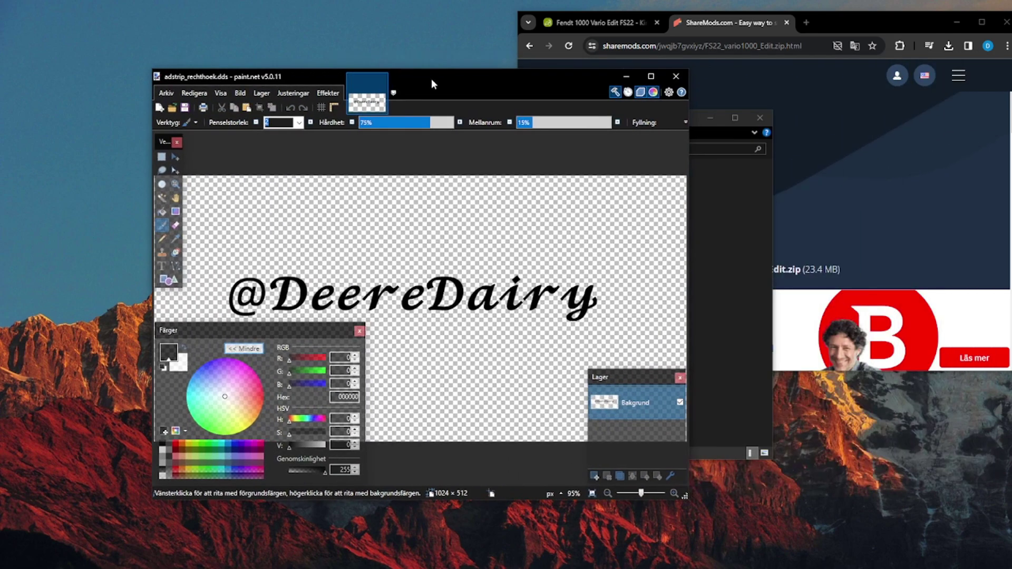
pyautogui.click(653, 78)
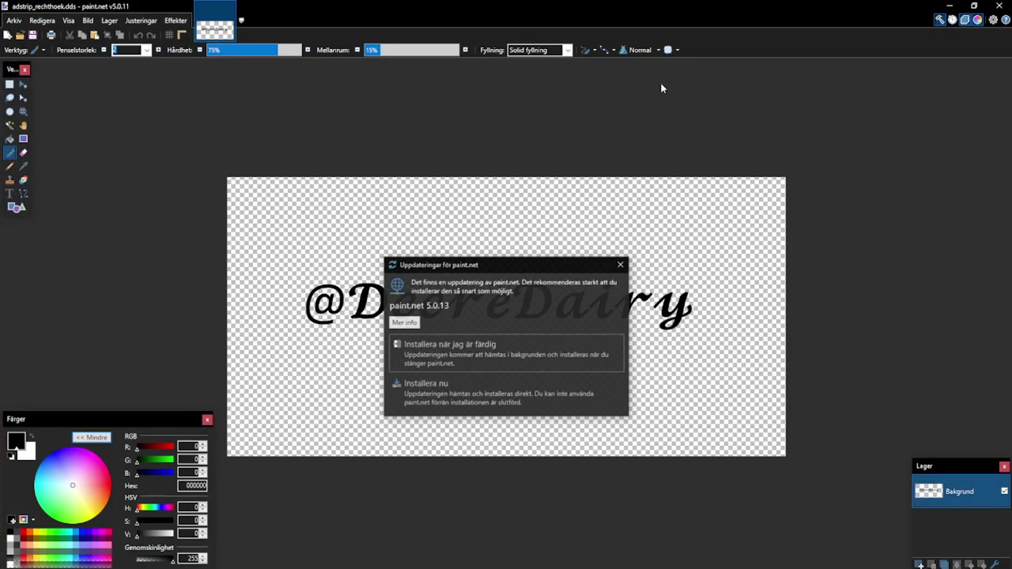
pyautogui.click(620, 265)
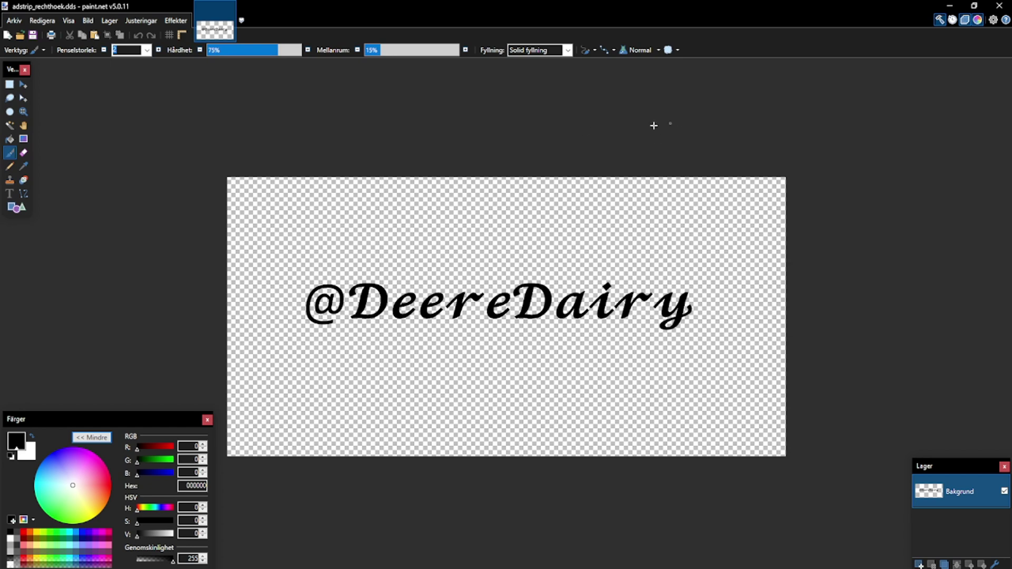
pyautogui.click(11, 85)
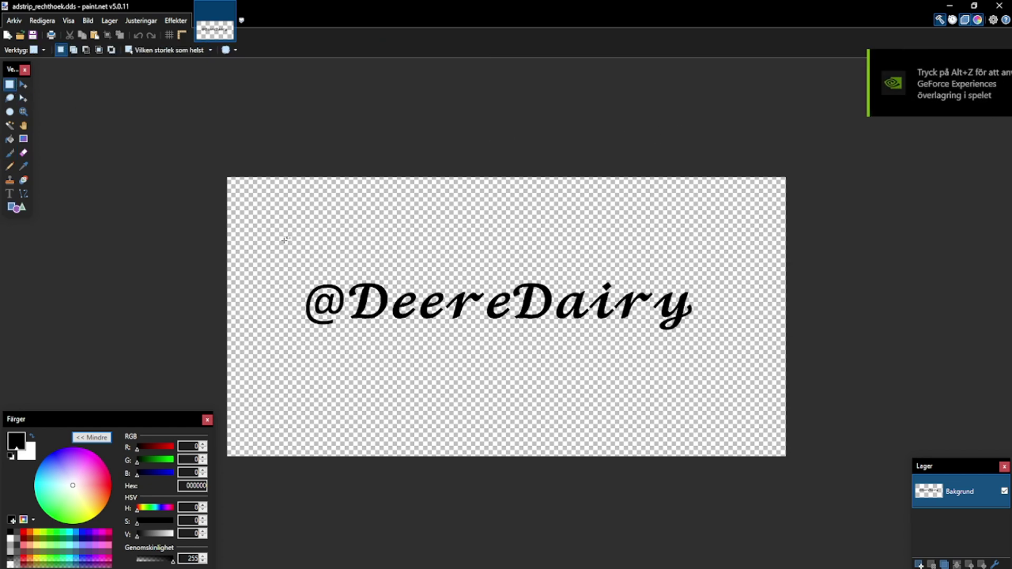
pyautogui.moveTo(284, 241); pyautogui.dragTo(703, 348)
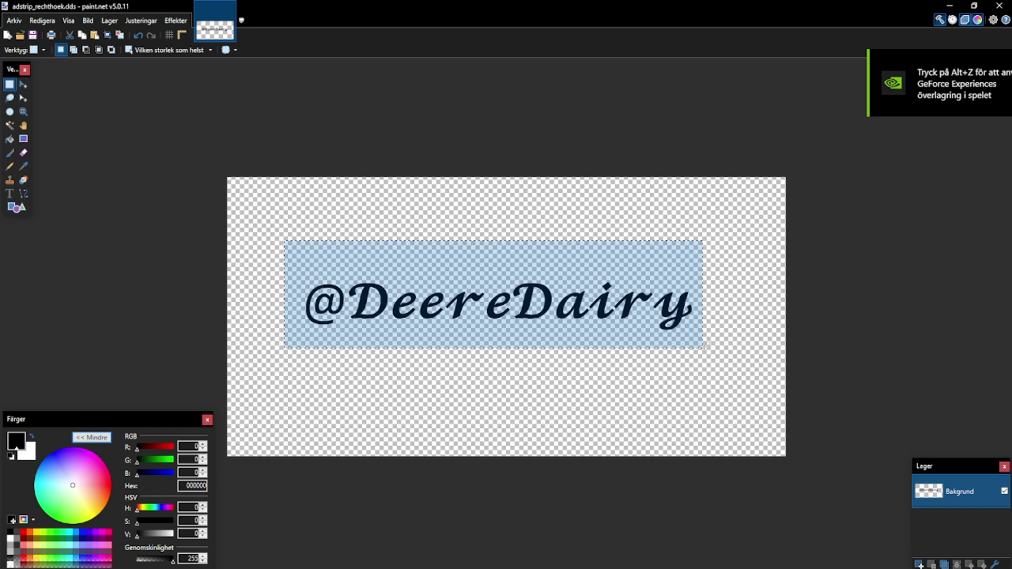
pyautogui.press('Delete')
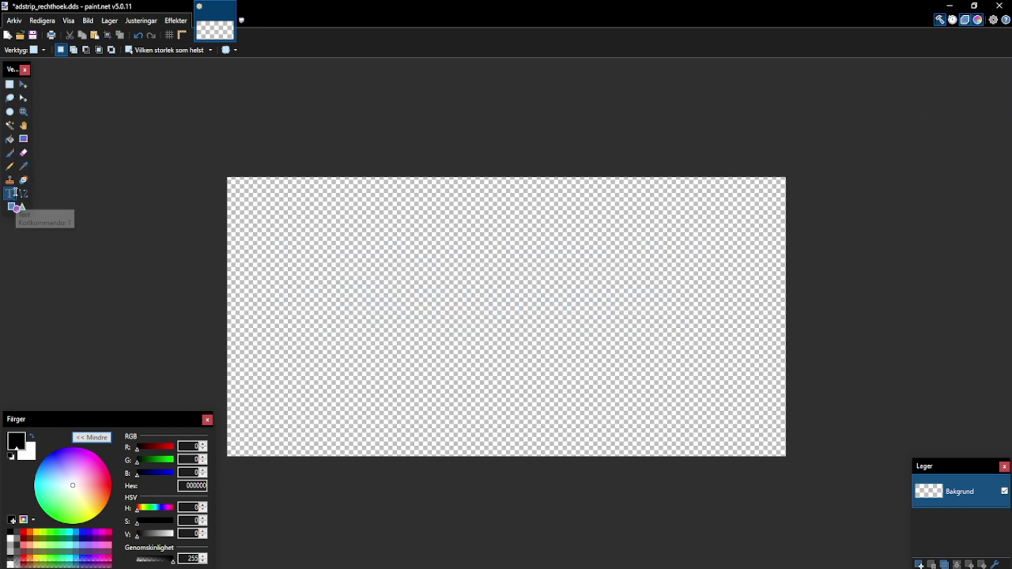
# Add the text FENDT at font size 108 and move it near the middle of the canvas.
pyautogui.click(10, 194)
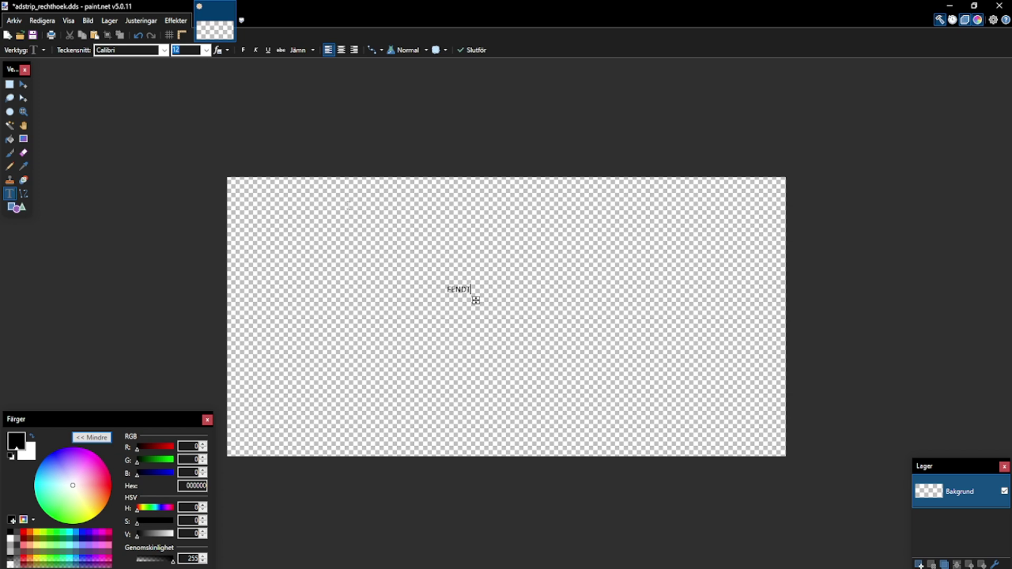
pyautogui.click(206, 48)
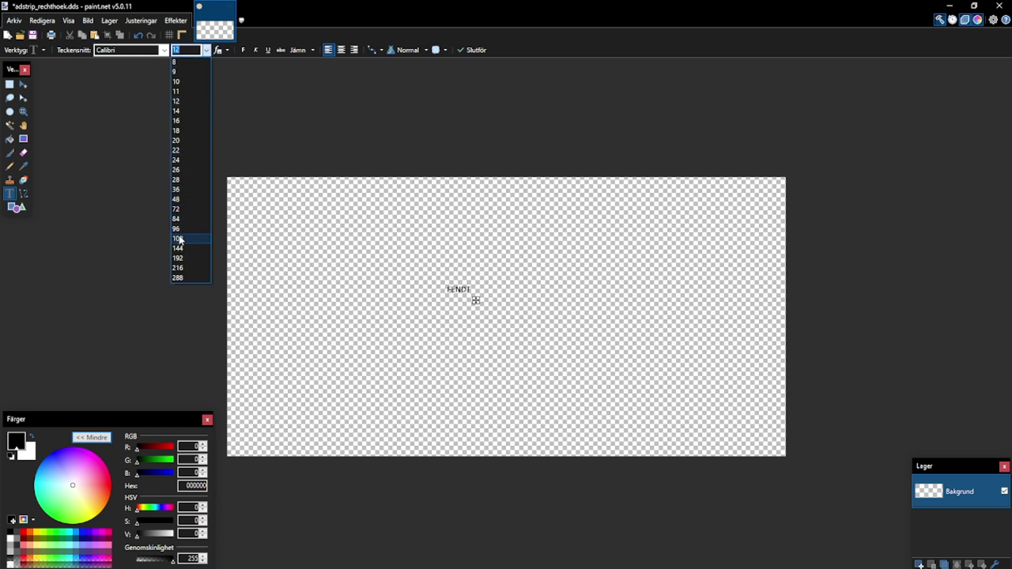
pyautogui.click(181, 238)
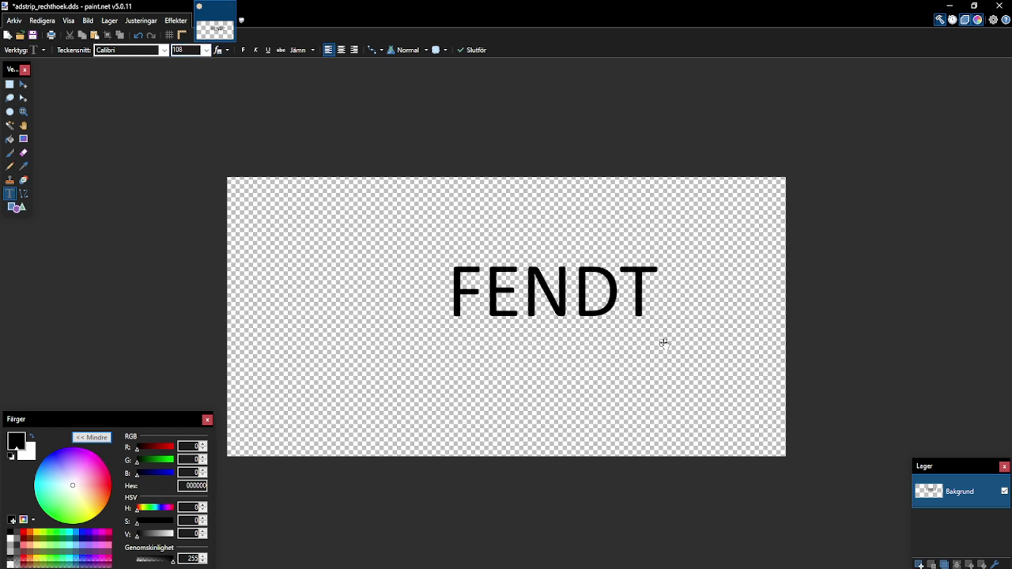
pyautogui.moveTo(663, 343); pyautogui.dragTo(628, 352)
# Change the font of the FENDT text to Impact.
pyautogui.click(165, 49)
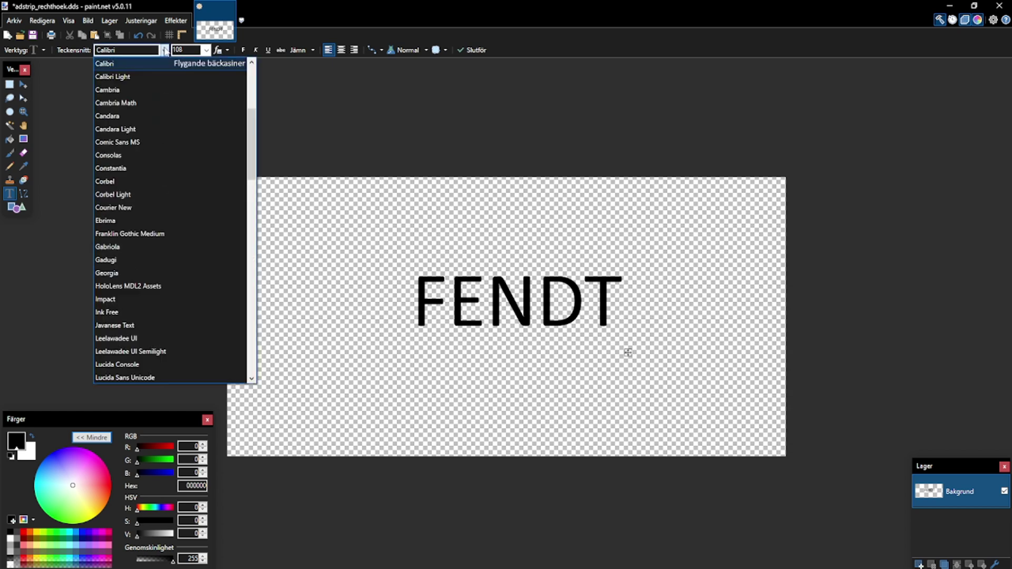
pyautogui.scroll(5, 159, 69)
pyautogui.scroll(-1, 158, 70)
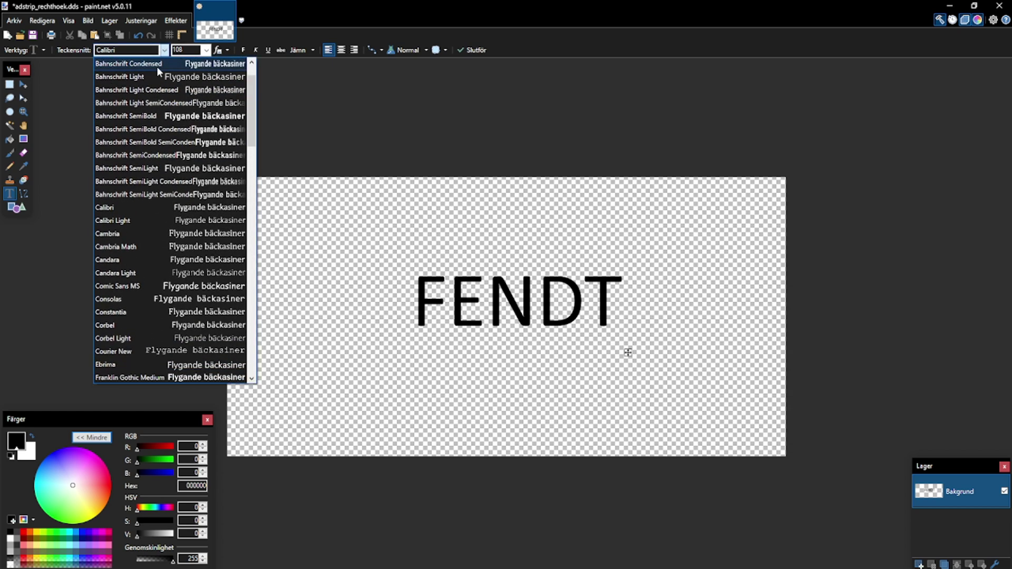
pyautogui.scroll(-3, 158, 84)
pyautogui.scroll(-2, 158, 113)
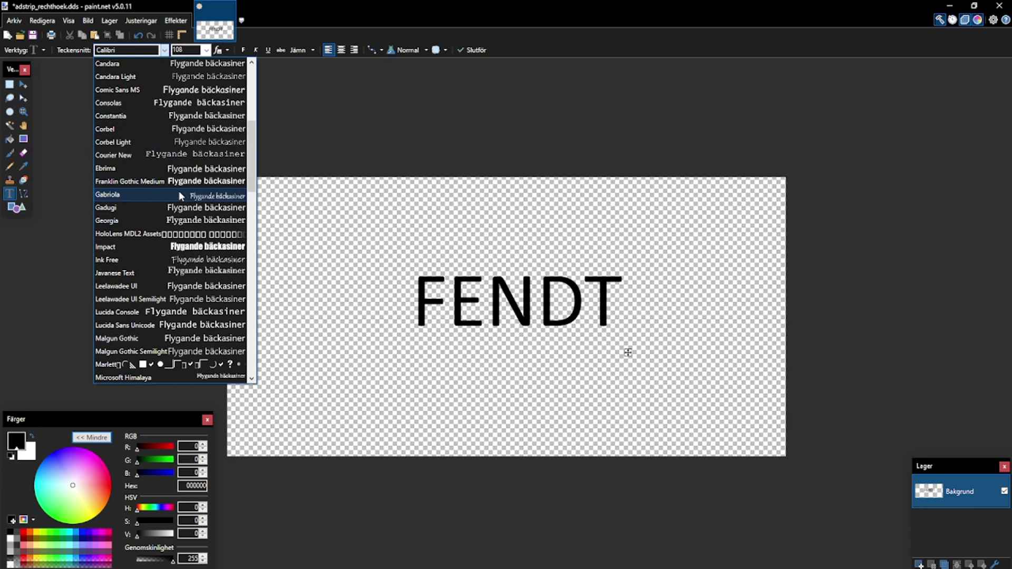
pyautogui.scroll(-2, 181, 196)
pyautogui.click(189, 166)
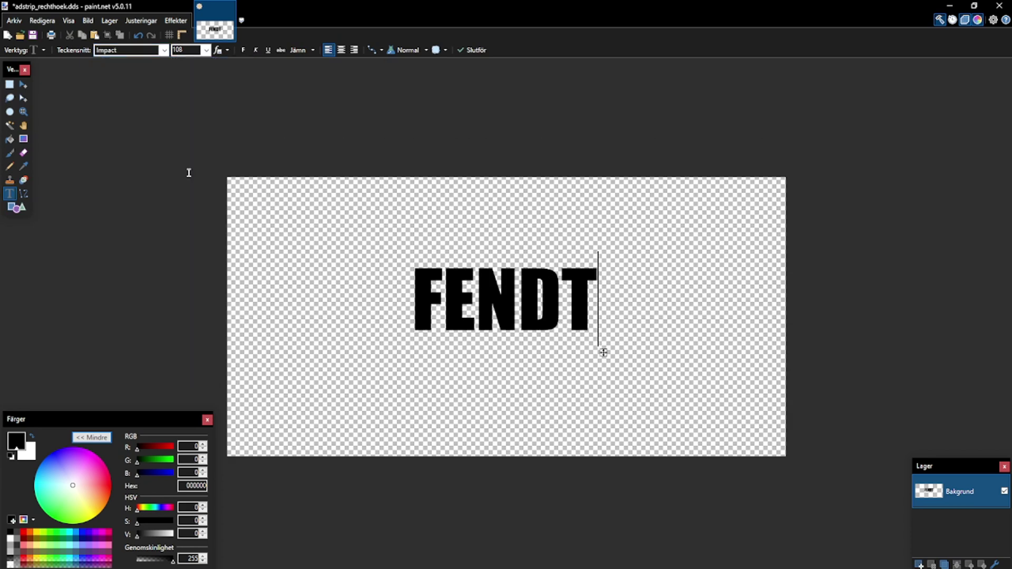
pyautogui.click(163, 50)
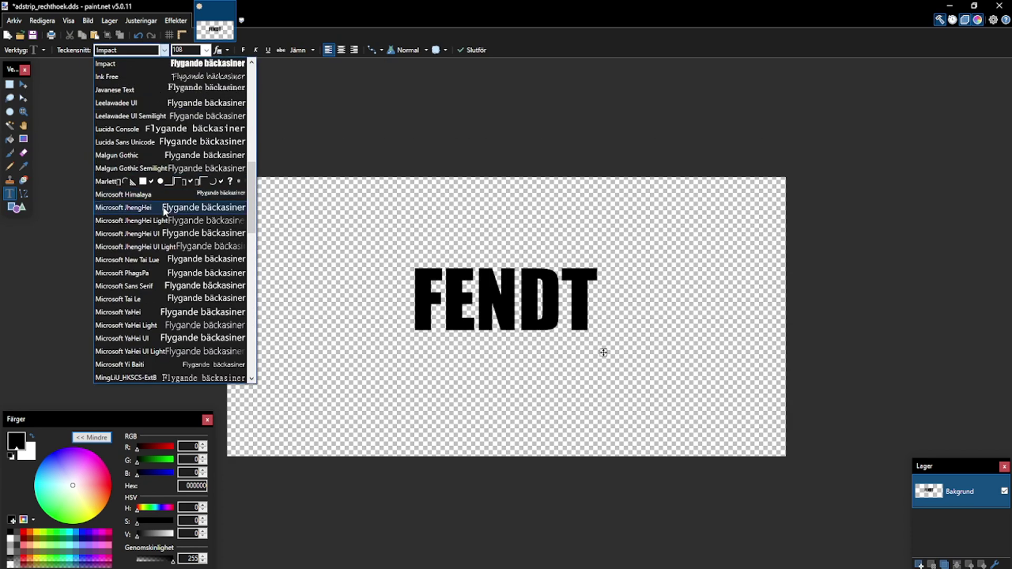
pyautogui.scroll(-2, 167, 218)
pyautogui.scroll(-2, 168, 222)
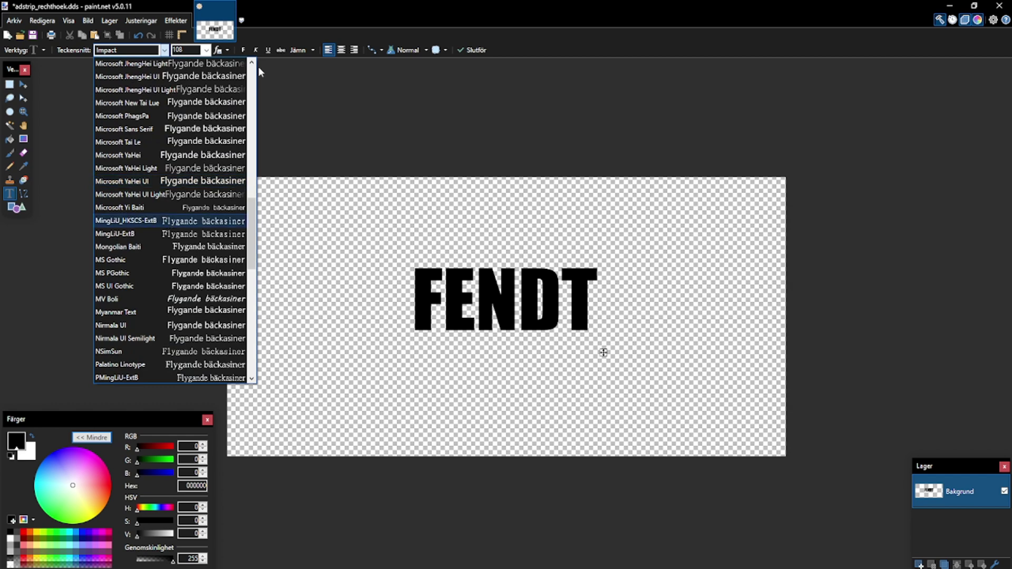
pyautogui.click(164, 50)
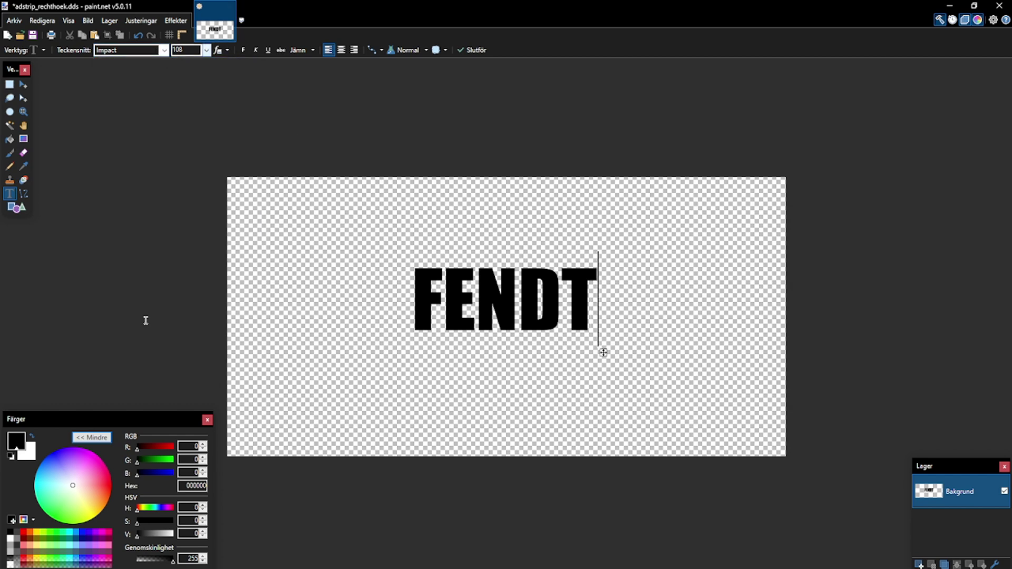
# Fill the letter F of FENDT with red (FF0000) using the Paint Bucket tool.
pyautogui.click(10, 140)
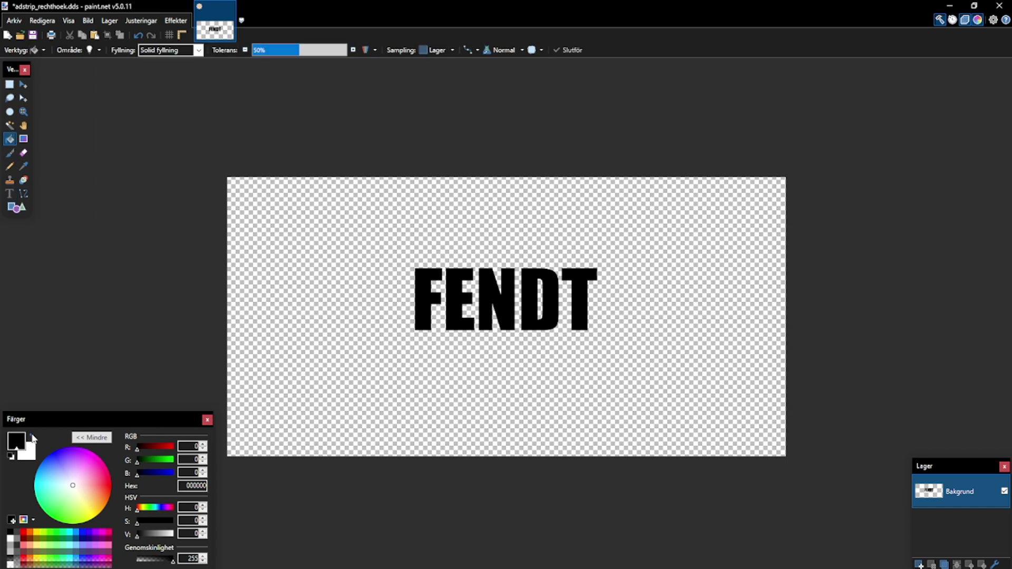
pyautogui.click(32, 437)
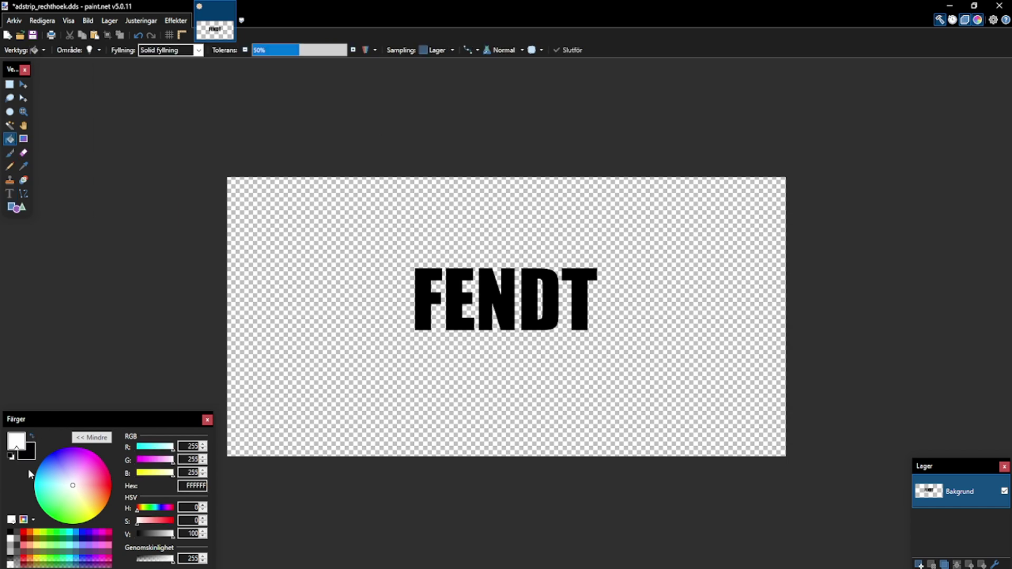
pyautogui.click(24, 533)
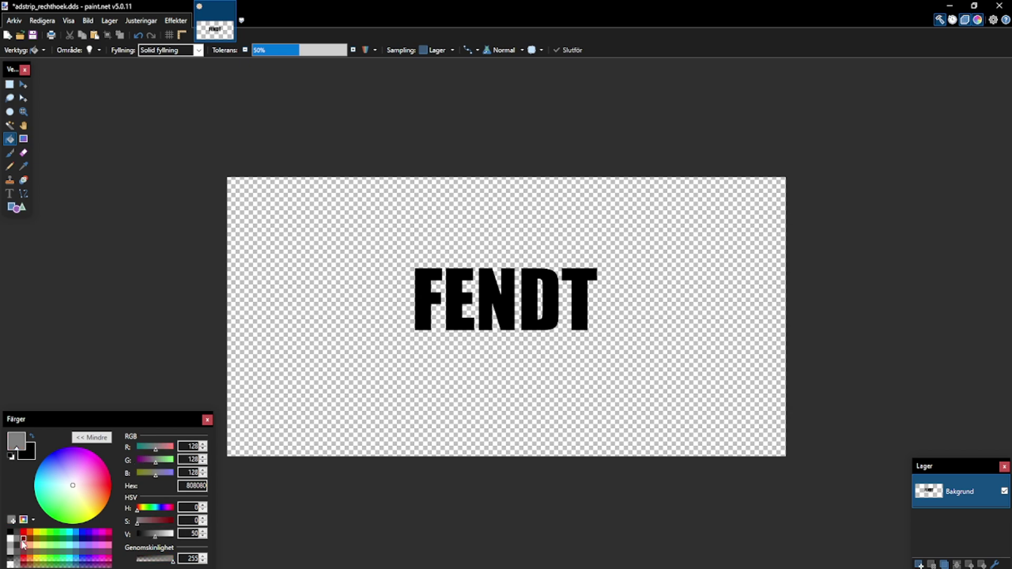
pyautogui.click(31, 552)
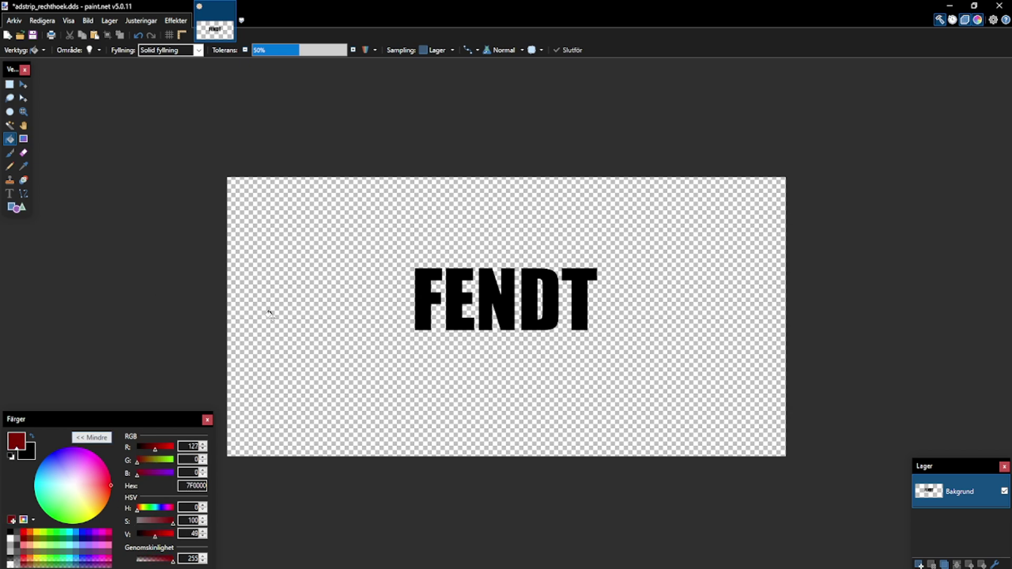
pyautogui.click(11, 543)
pyautogui.click(432, 313)
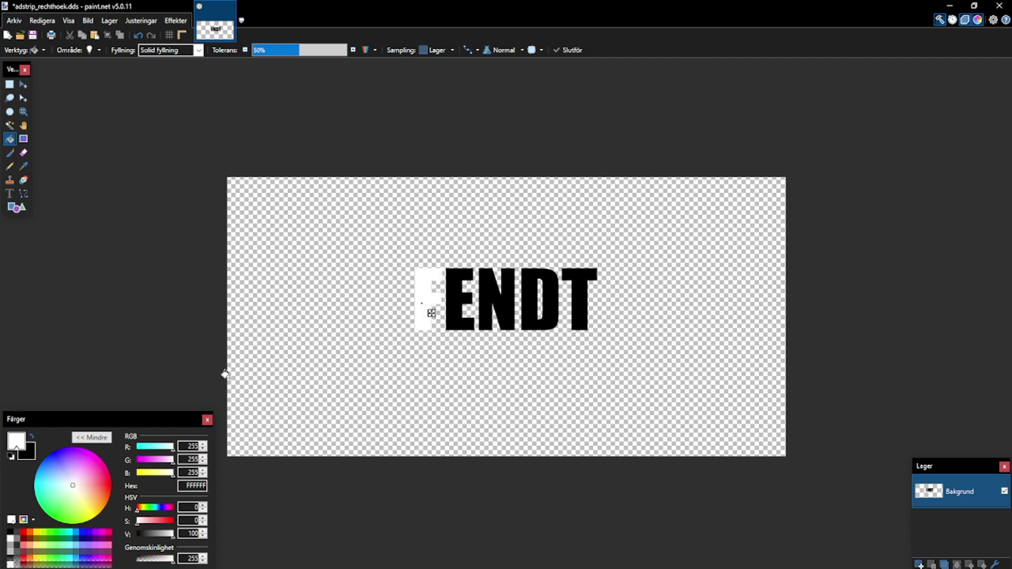
pyautogui.click(23, 534)
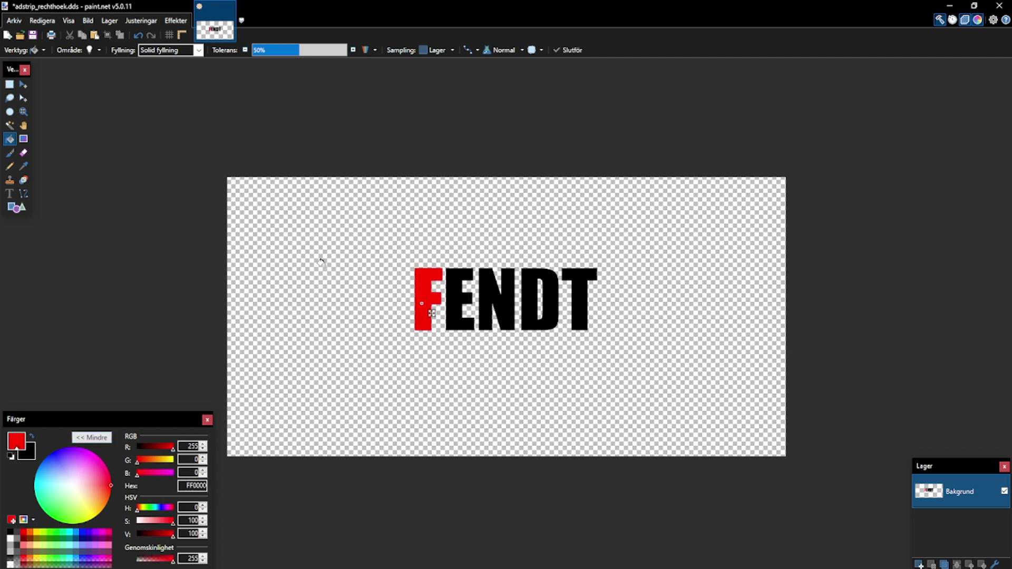
# Fill the letter E with white (FFFFFF) and the letter N with dark green (267F00).
pyautogui.click(450, 278)
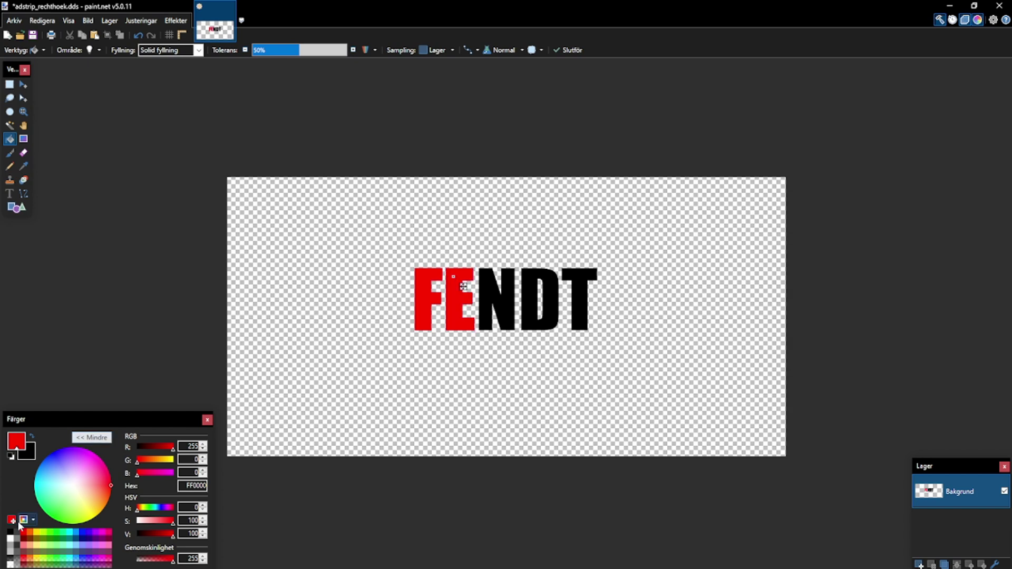
pyautogui.click(10, 544)
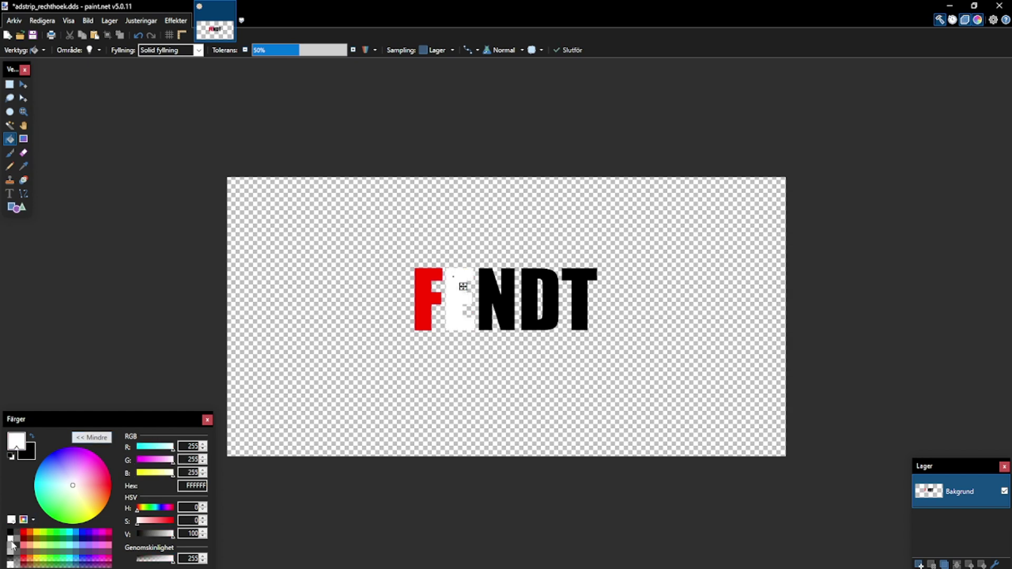
pyautogui.click(500, 302)
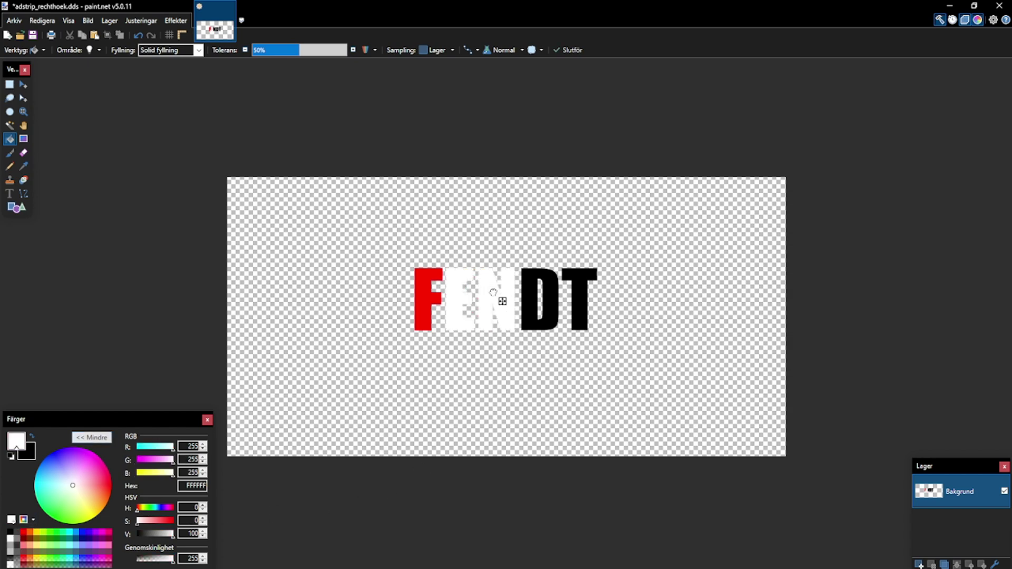
pyautogui.click(65, 540)
# Fill the letter D with white (FFFFFF) and the letter T with red (FF0000).
pyautogui.click(529, 285)
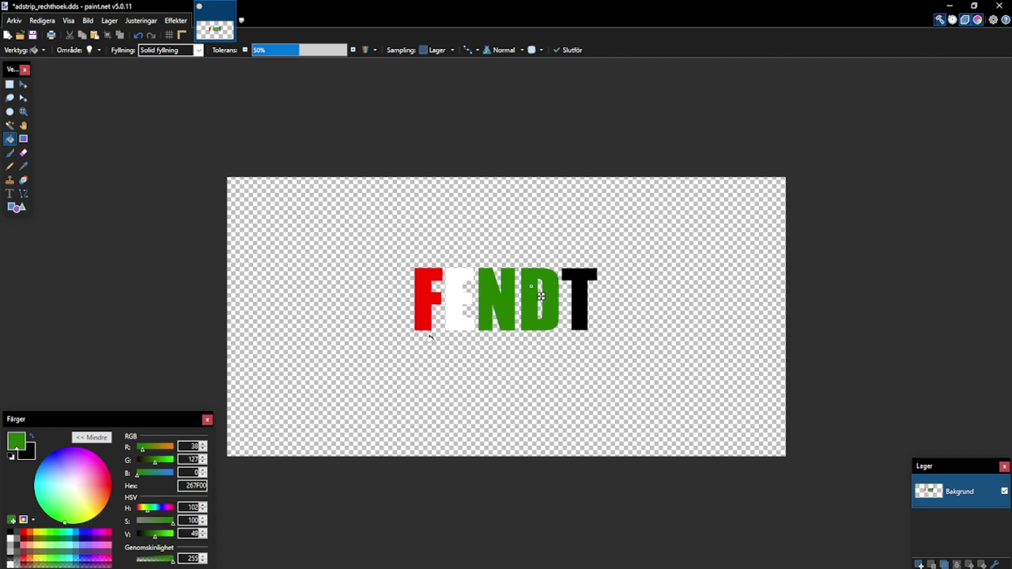
pyautogui.click(11, 538)
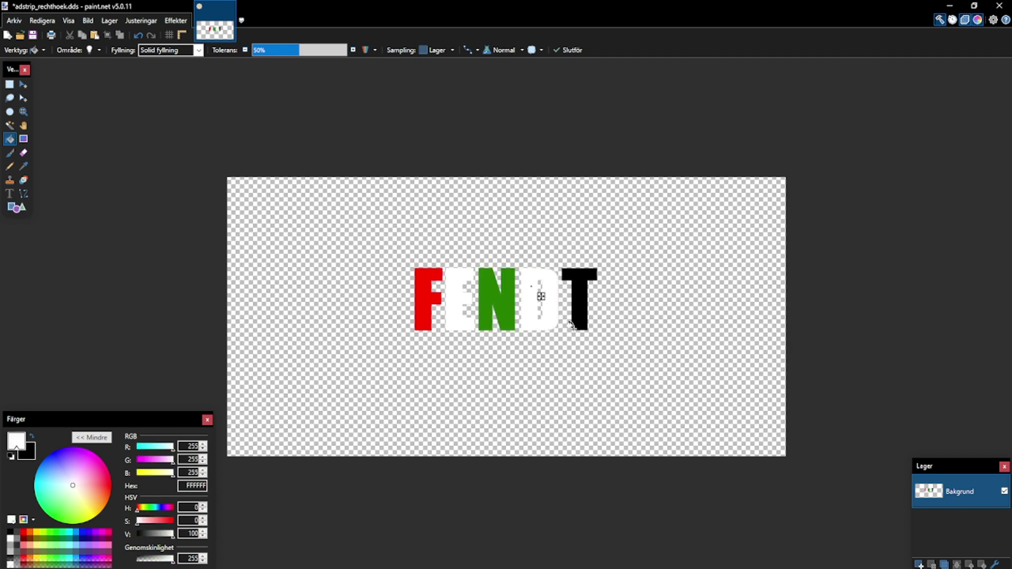
pyautogui.click(583, 309)
pyautogui.click(23, 532)
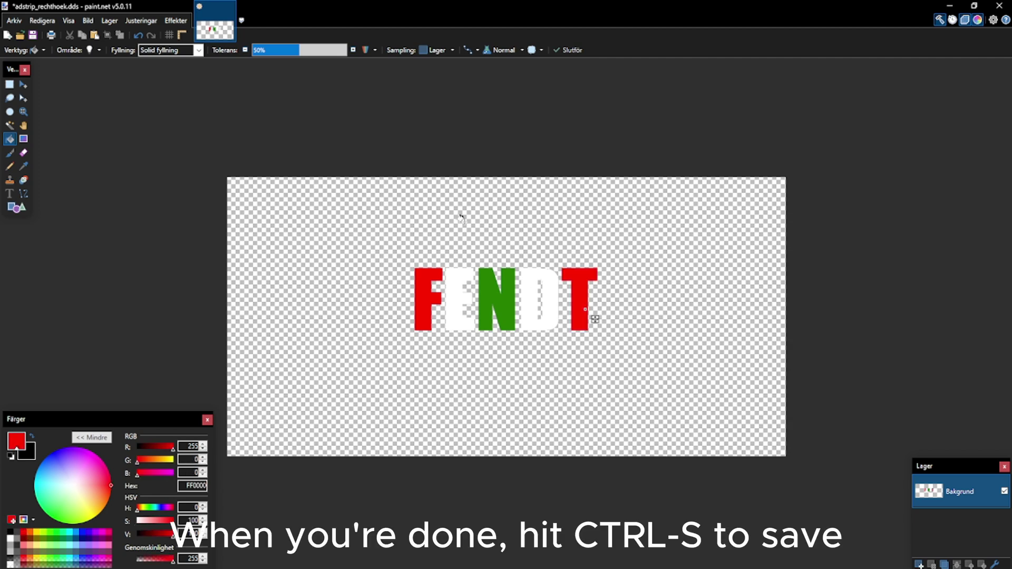
# Save the sticker image as DDS with the BC3 (linjär, DXT5) format and a maximized save preview.
pyautogui.click(10, 85)
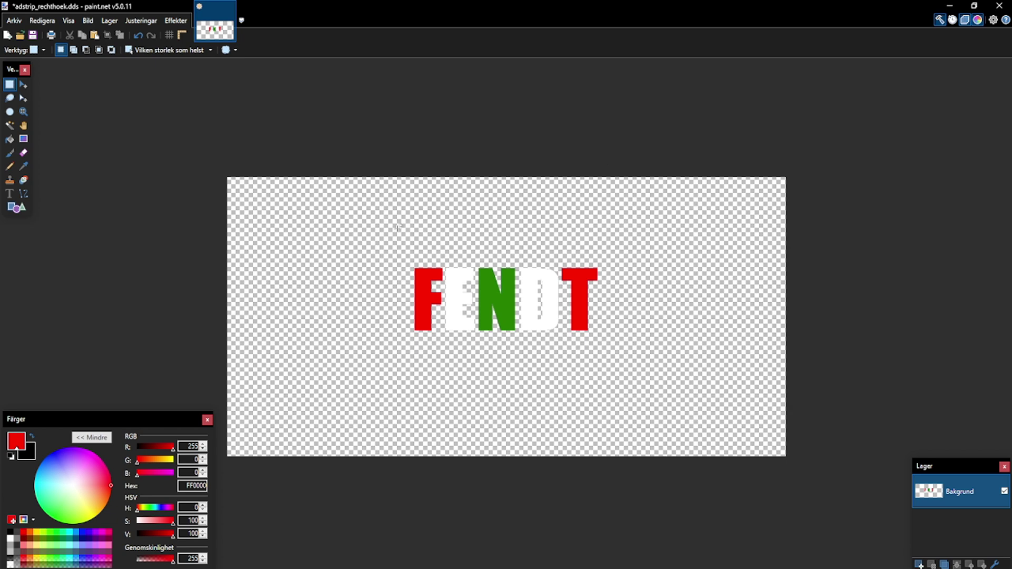
pyautogui.hotkey('ctrl', 's')
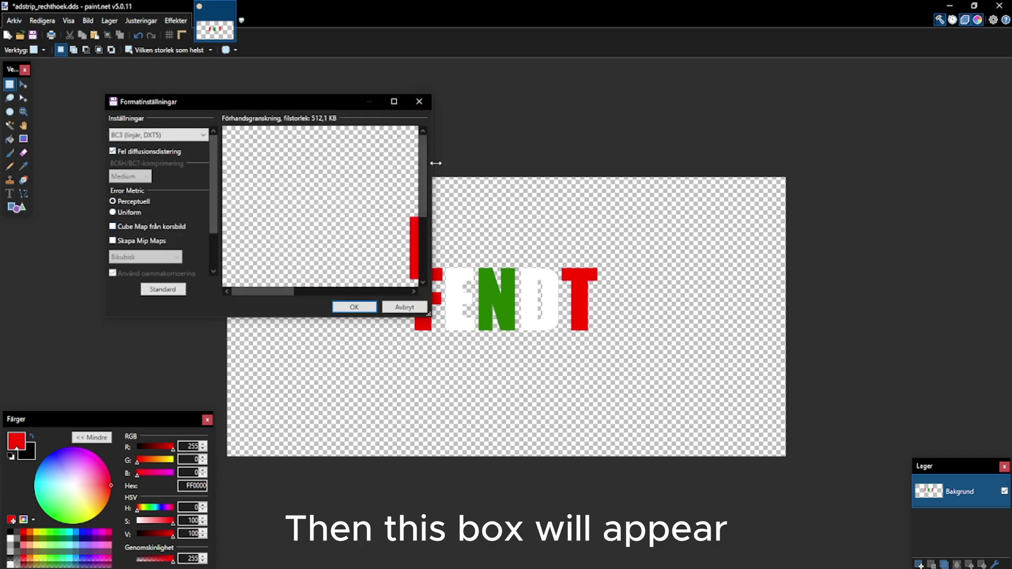
pyautogui.moveTo(309, 103); pyautogui.dragTo(472, 76)
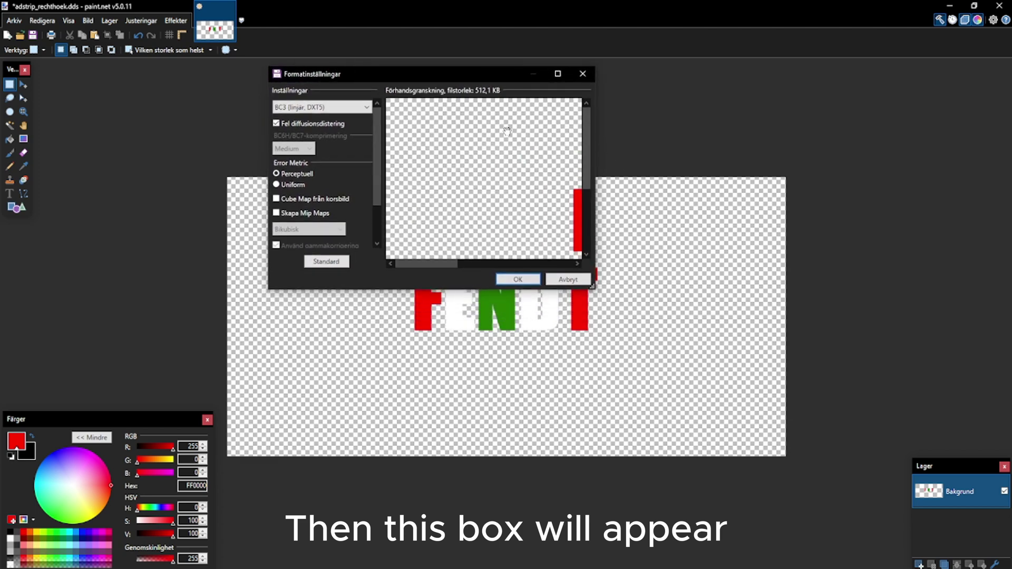
pyautogui.click(558, 73)
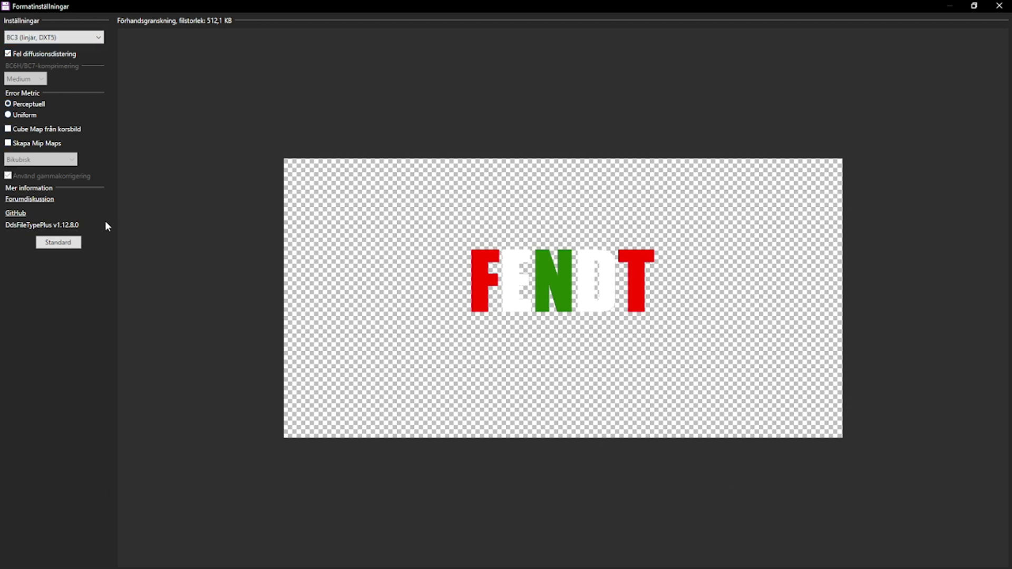
pyautogui.click(60, 40)
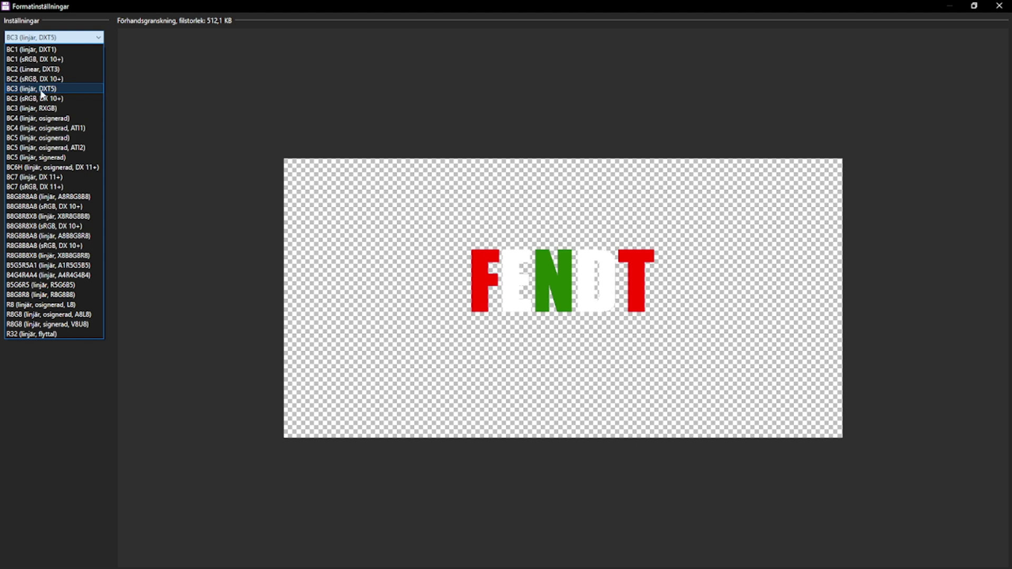
pyautogui.click(71, 39)
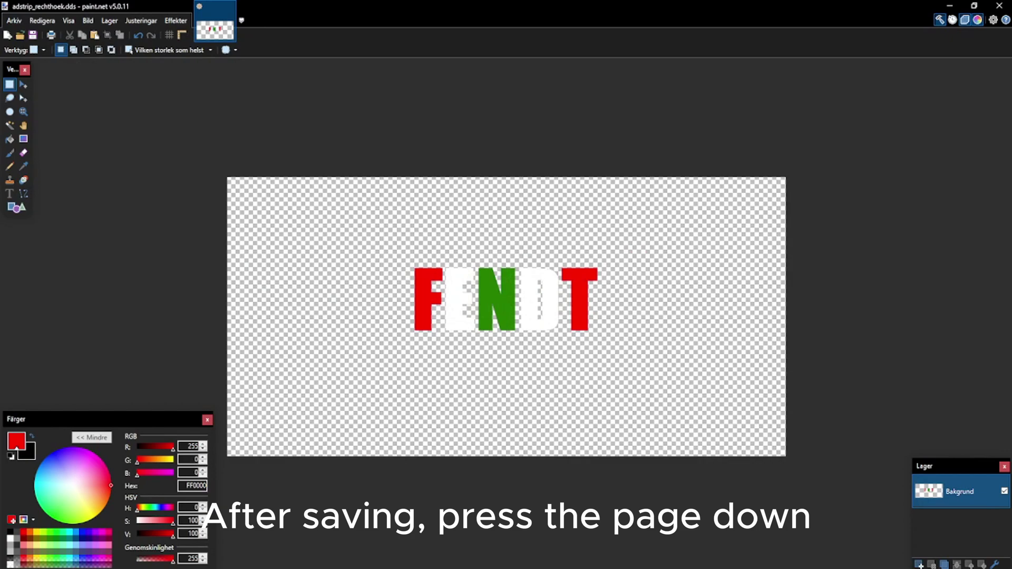
# Restore the image editor to a smaller window and close it.
pyautogui.click(974, 5)
pyautogui.moveTo(833, 66); pyautogui.dragTo(800, 84)
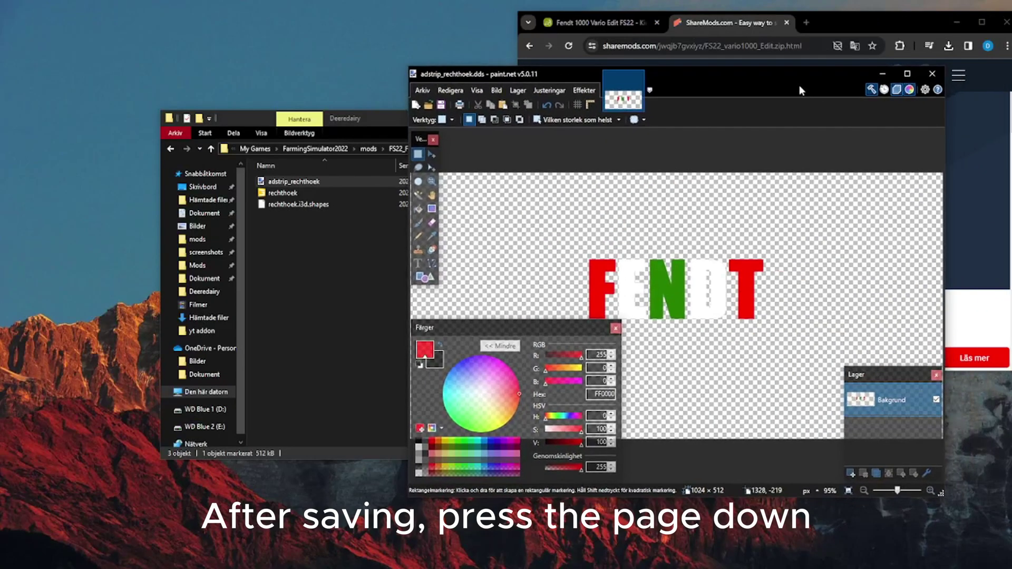
pyautogui.click(932, 74)
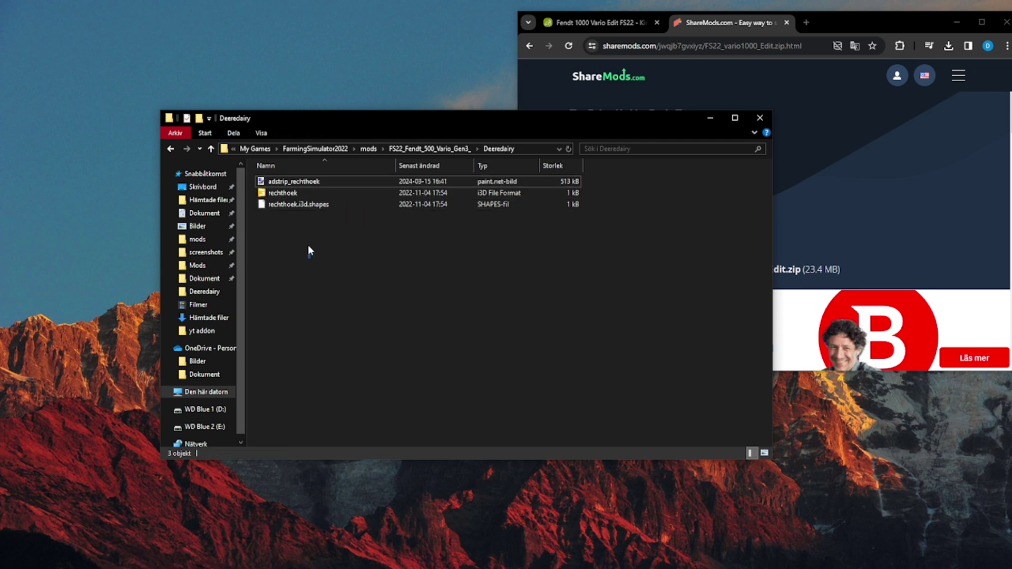
# Copy the Deeredairy folder from FS22_Fendt_500_Vario_Gen3_ into the FS22_vario1000_Edit folder in Downloads.
pyautogui.moveTo(308, 245); pyautogui.dragTo(289, 182)
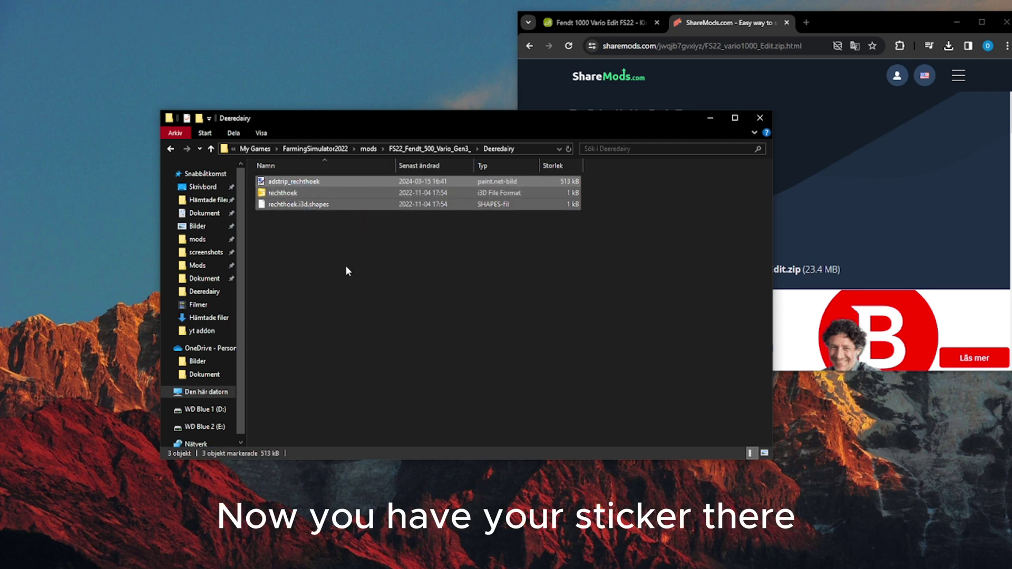
pyautogui.hotkey('alt', 'Left')
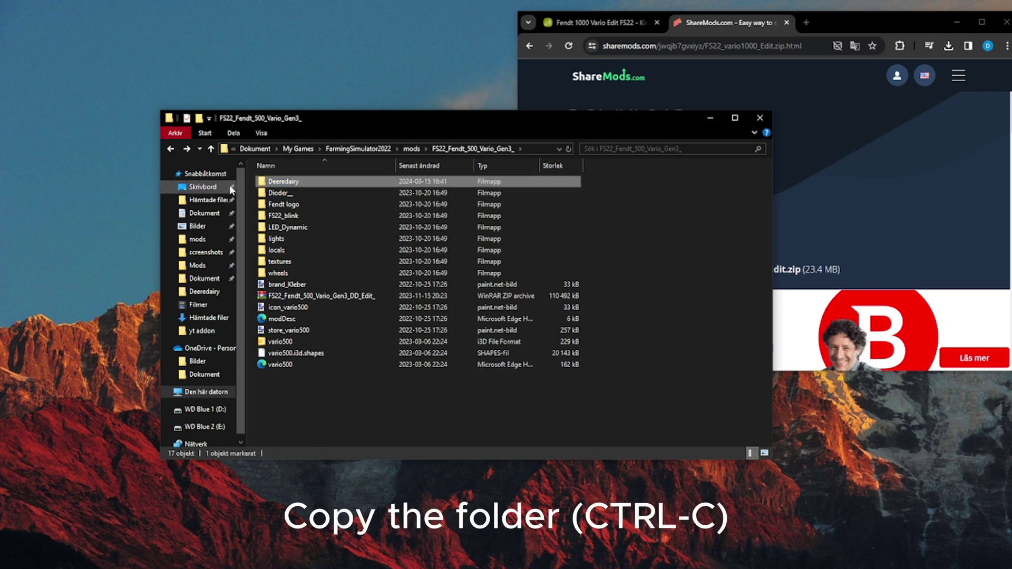
pyautogui.click(208, 318)
pyautogui.doubleClick(309, 207)
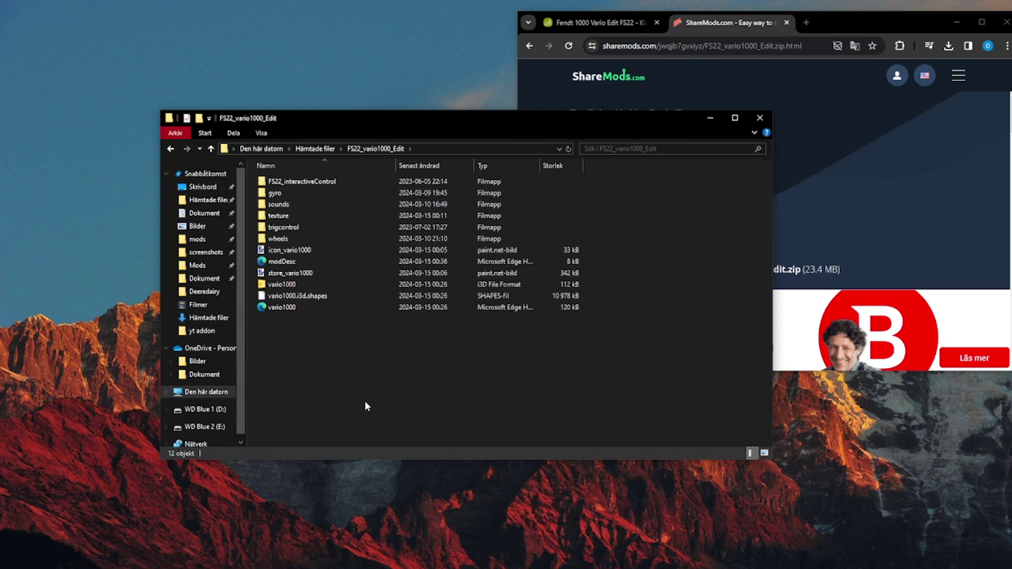
pyautogui.hotkey('ctrl', 'v')
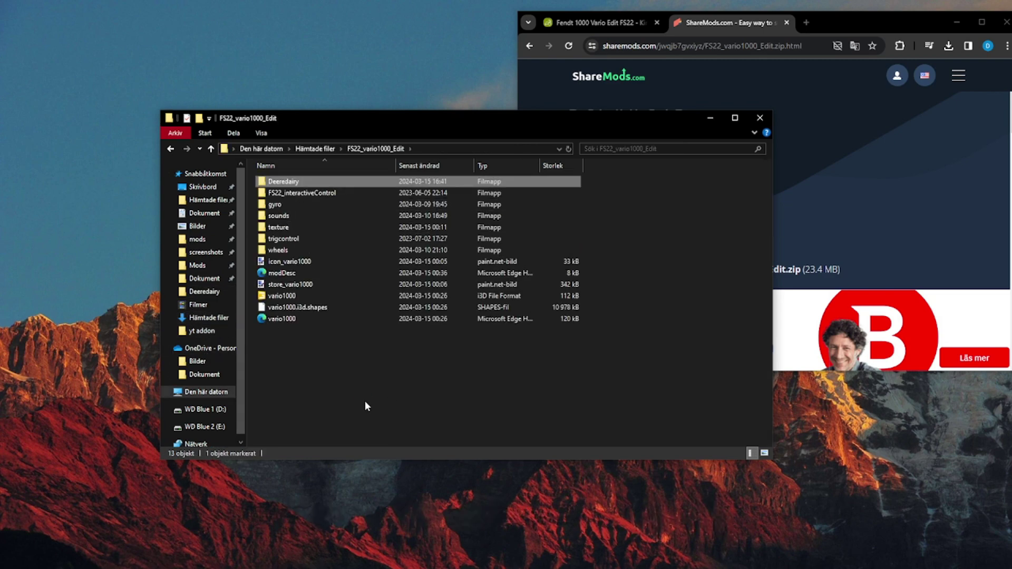
# Rename the pasted Deeredairy folder as Fendt_logo and check the files inside it.
pyautogui.click(278, 184)
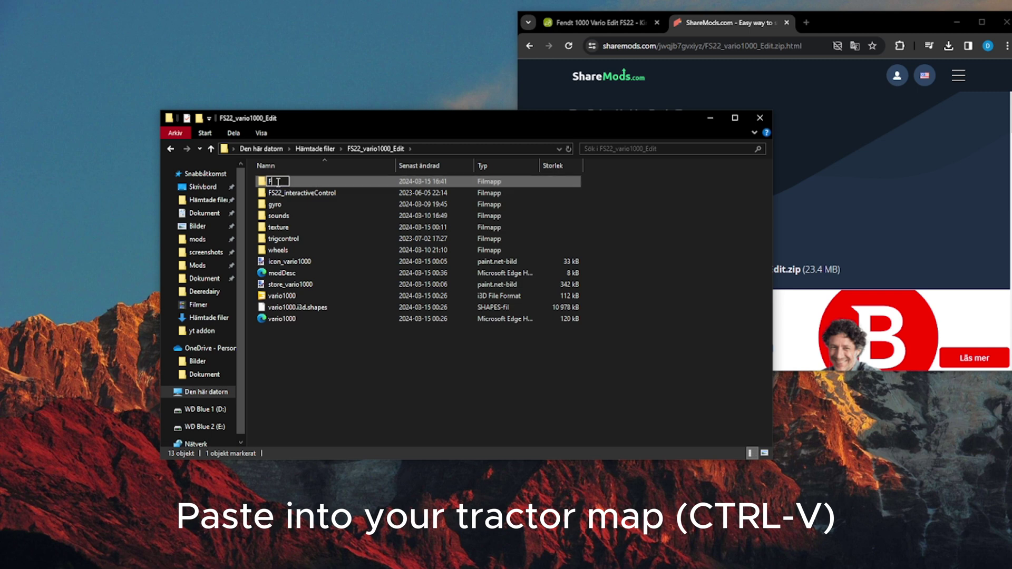
pyautogui.write('Fendt_logo')
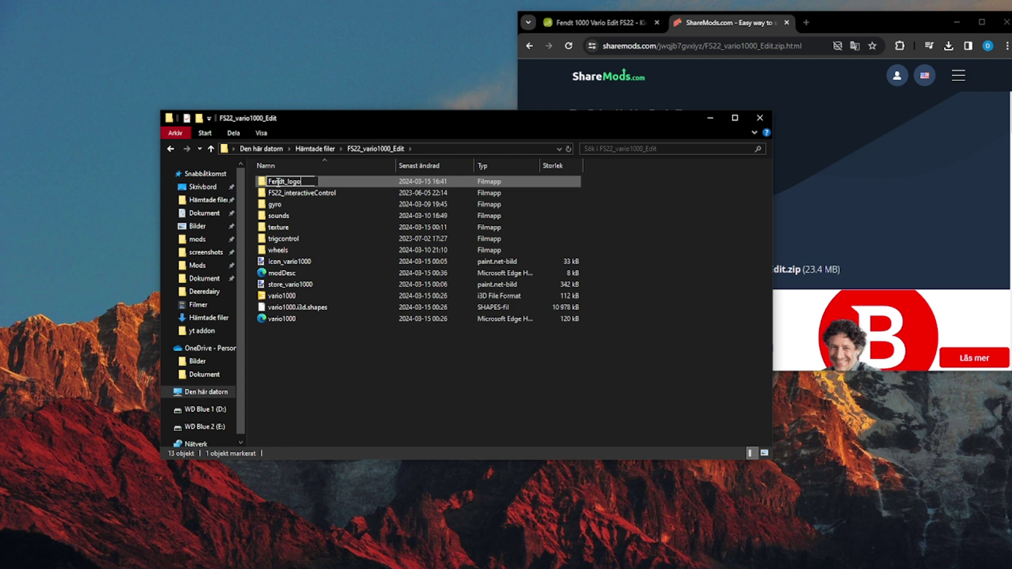
pyautogui.click(314, 399)
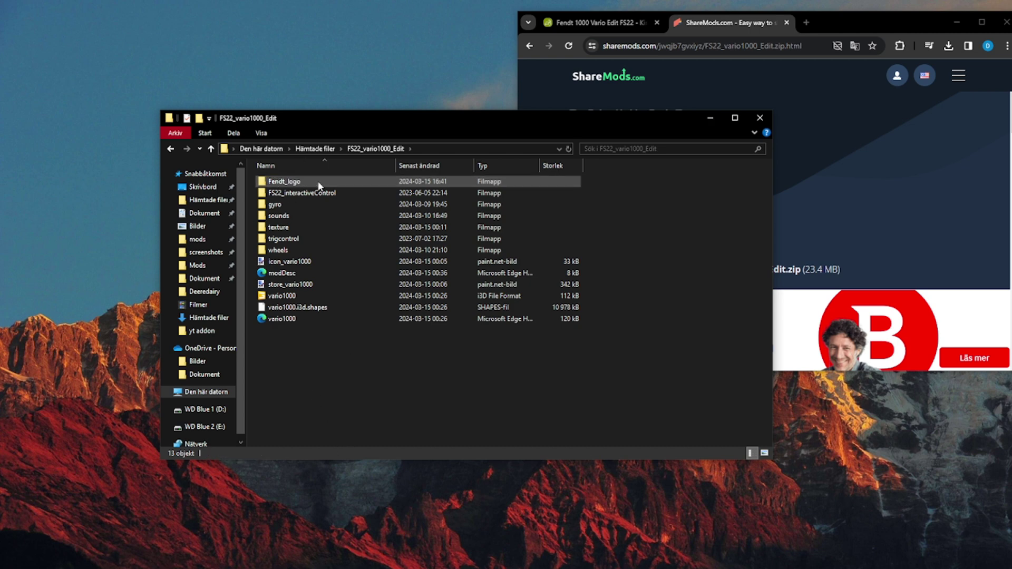
pyautogui.doubleClick(318, 182)
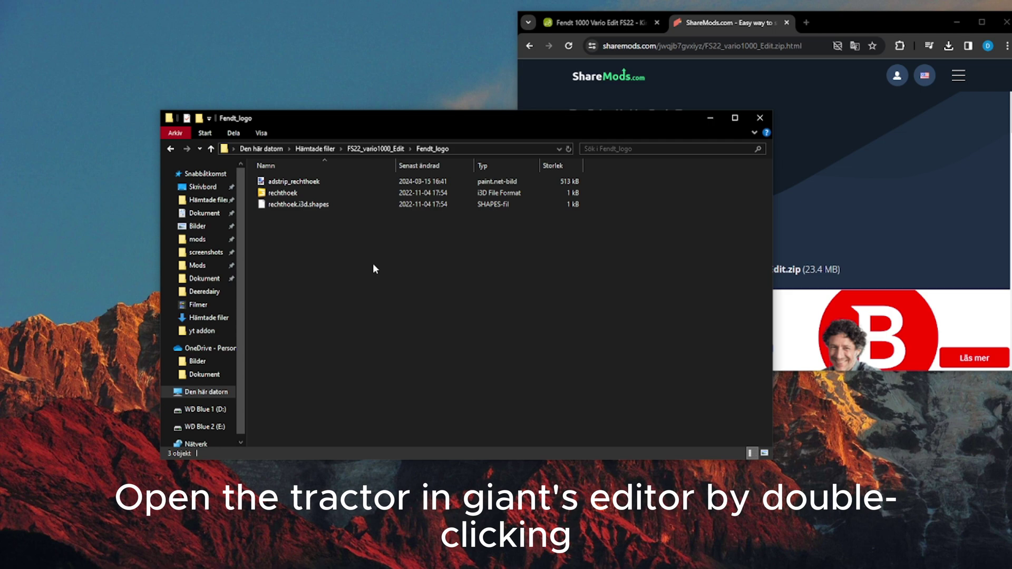
pyautogui.moveTo(471, 123); pyautogui.dragTo(458, 130)
pyautogui.hotkey('alt', 'Up')
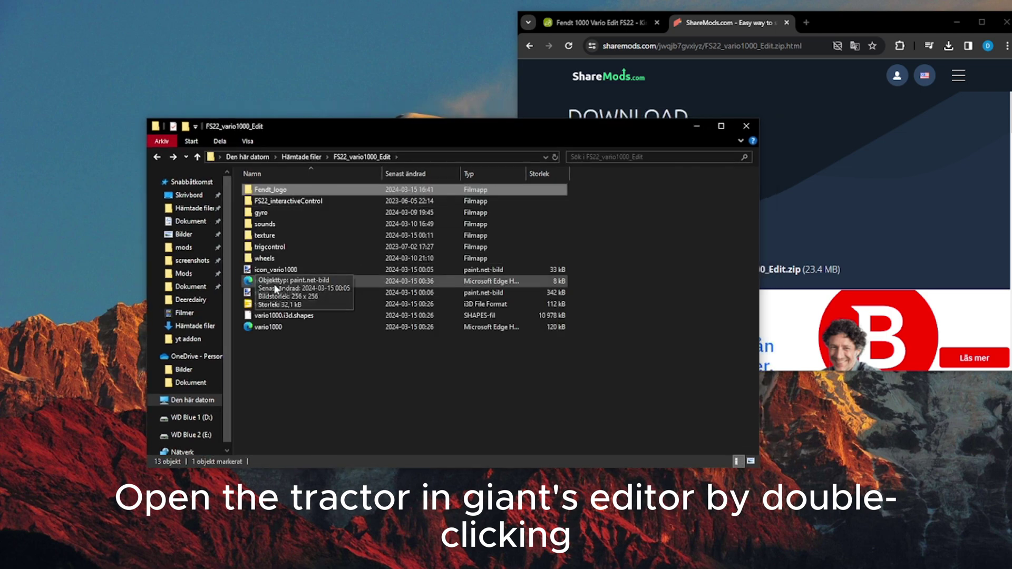
# Open the vario1000 i3D file in GIANTS Editor version 9.0.6 and minimize the browser window.
pyautogui.click(277, 306)
pyautogui.doubleClick(276, 306)
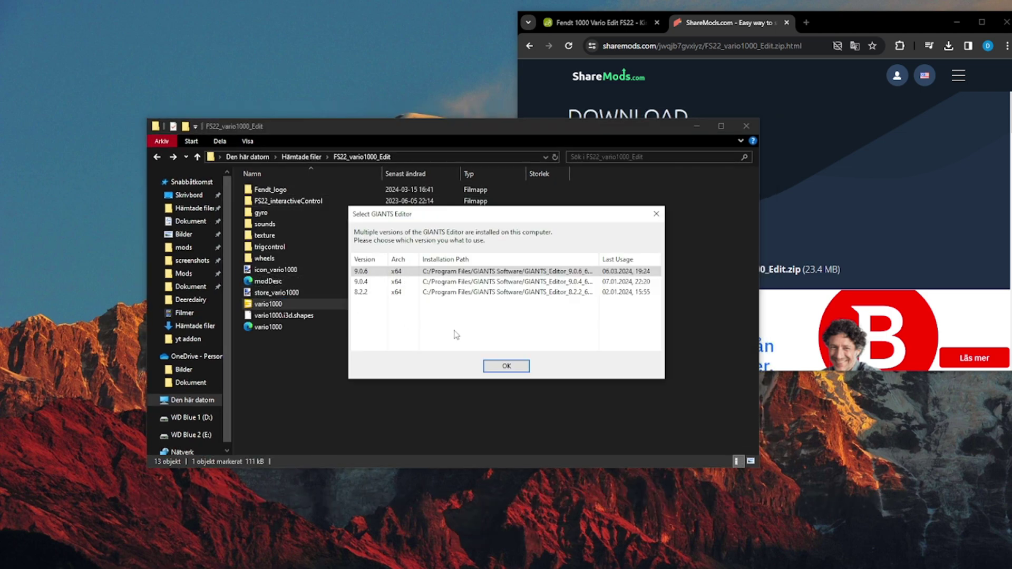
pyautogui.click(510, 363)
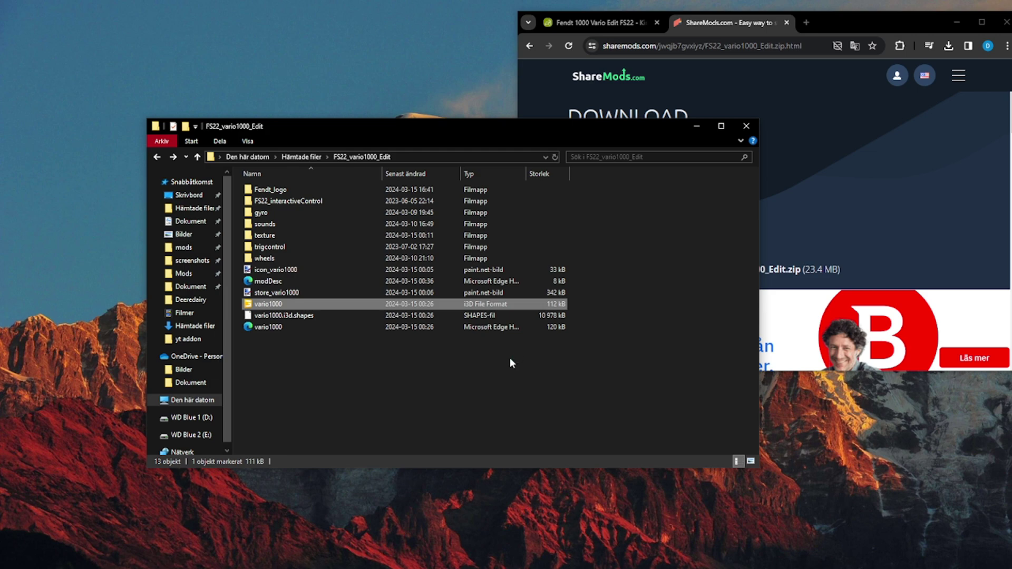
pyautogui.click(959, 26)
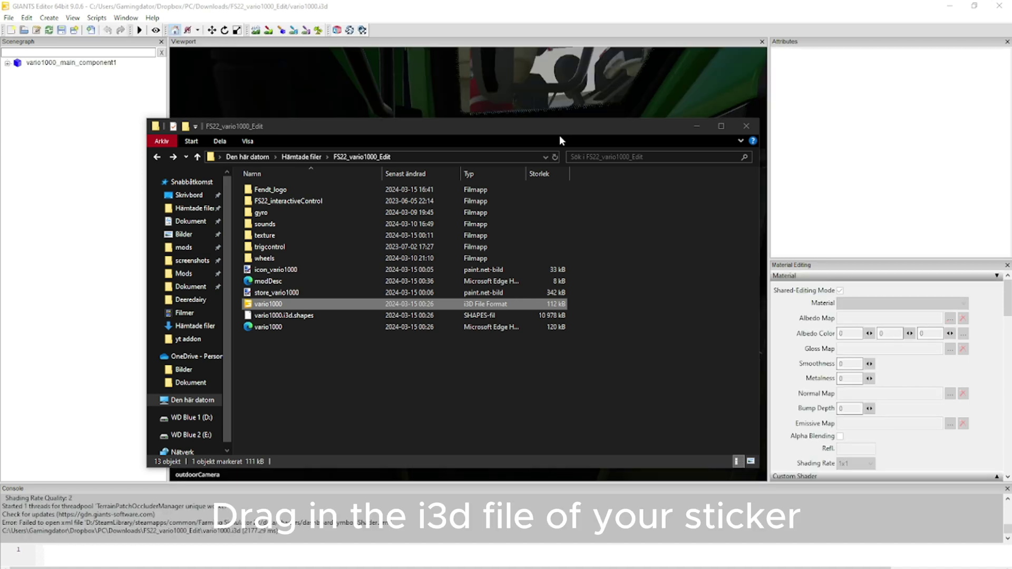
# Import the rechthoek i3D file from the Fendt_logo folder into the open vario1000 scene and dismiss the welcome window.
pyautogui.doubleClick(289, 190)
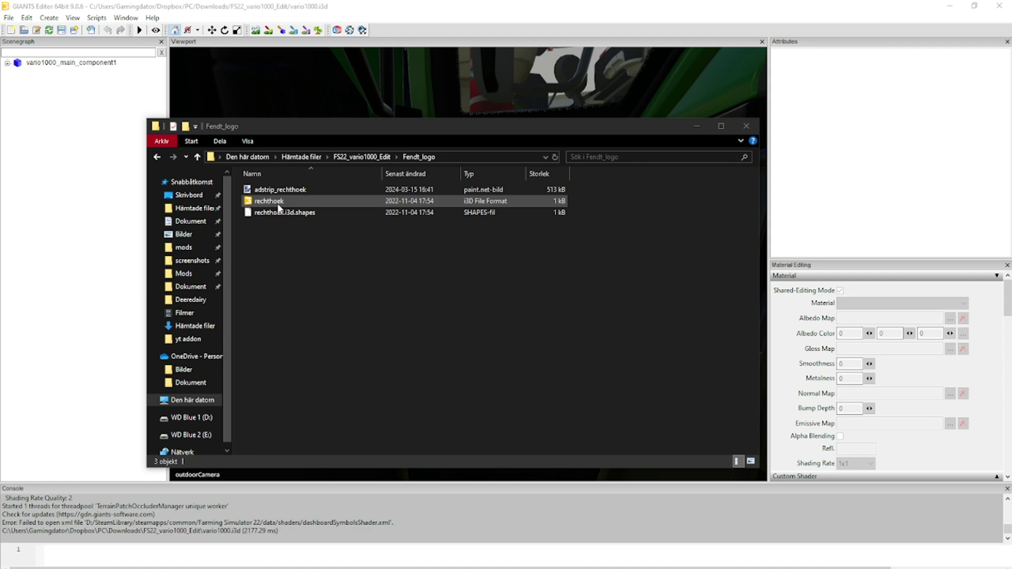
pyautogui.click(259, 202)
pyautogui.moveTo(255, 209); pyautogui.dragTo(67, 117)
pyautogui.click(65, 114)
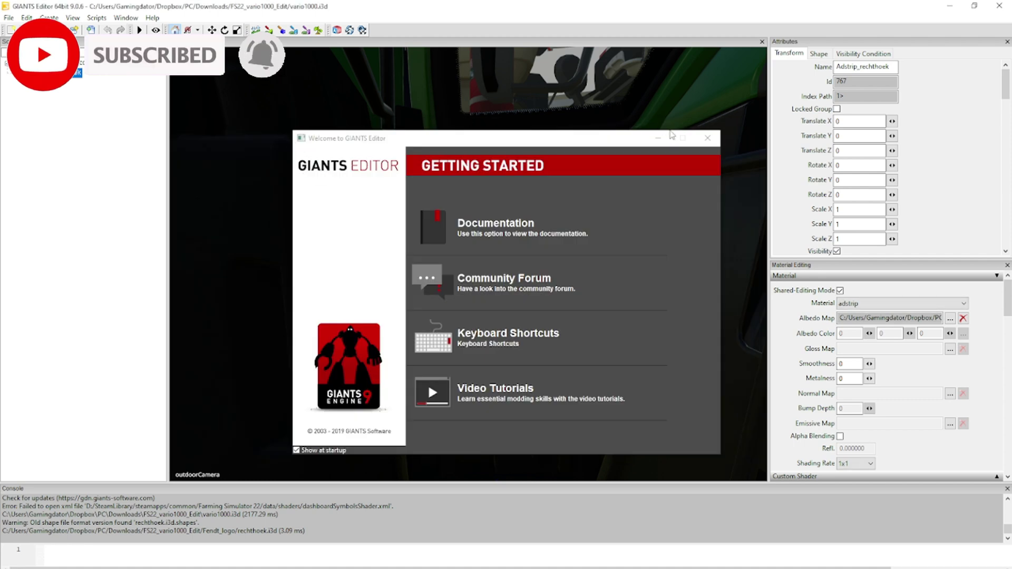
pyautogui.click(707, 137)
# Cut the imported Adstrip_rechthoek object and paste it into the cabin group under vario1000_vis.
pyautogui.hotkey('ctrl', 'x')
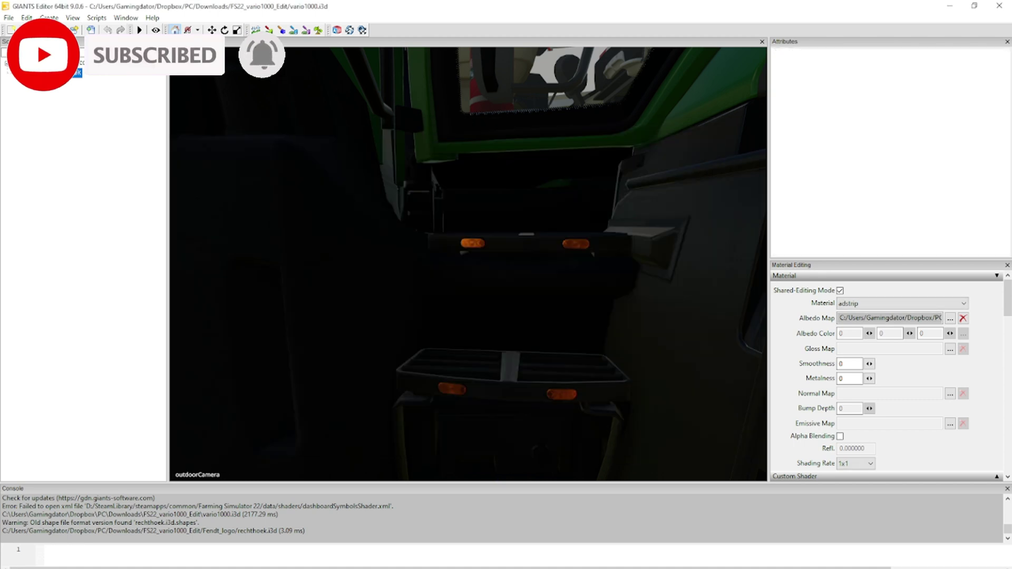
pyautogui.click(7, 63)
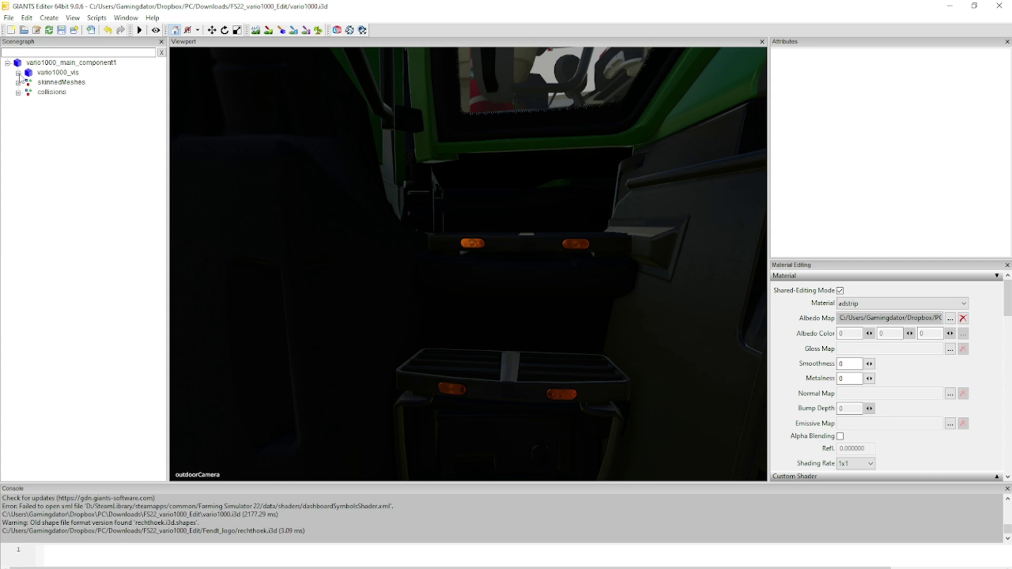
pyautogui.click(18, 73)
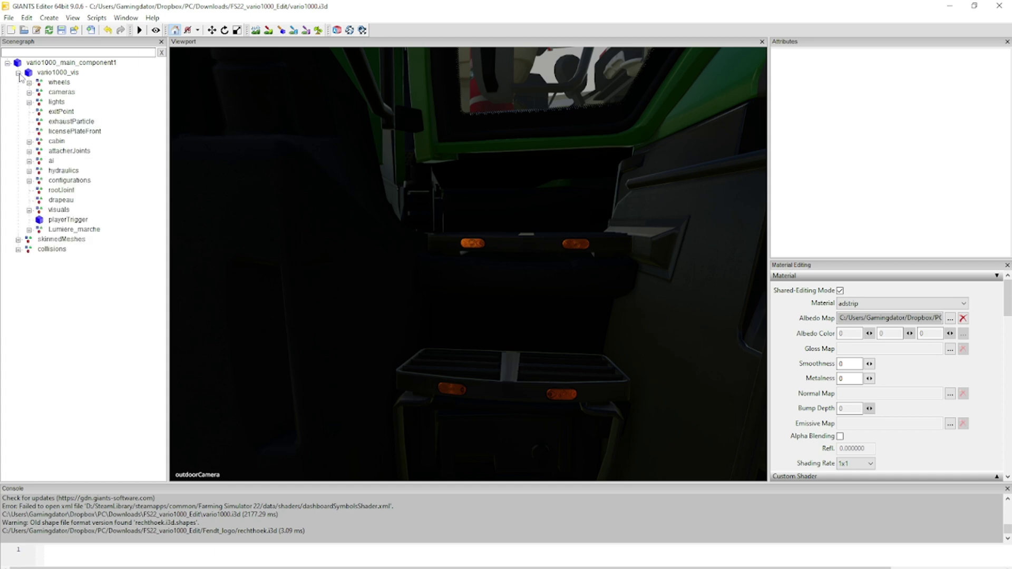
pyautogui.click(62, 211)
pyautogui.keyDown('alt'); pyautogui.moveTo(494, 196); pyautogui.dragTo(616, 237); pyautogui.keyUp('alt')
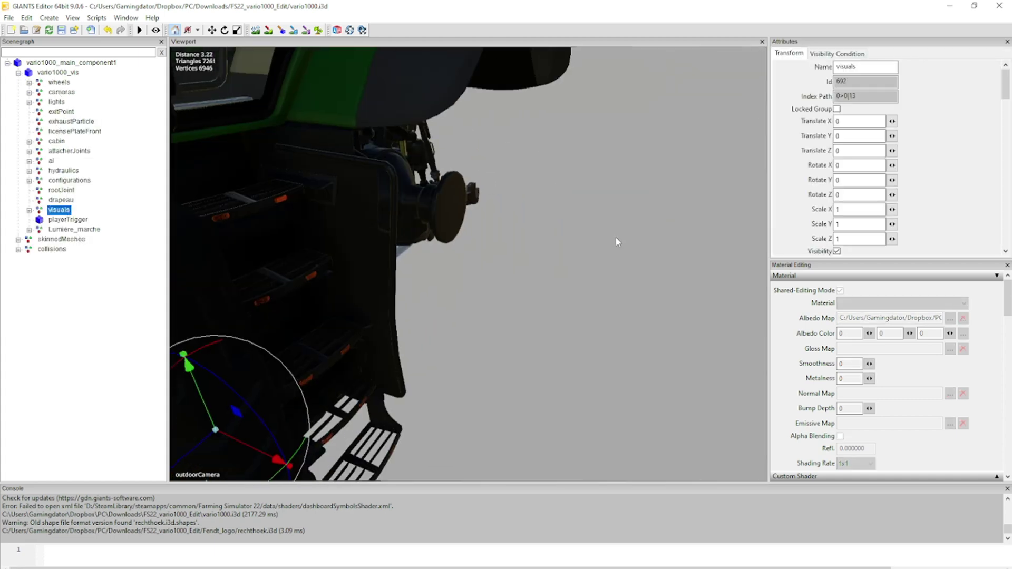
pyautogui.moveTo(616, 241); pyautogui.dragTo(569, 192, button='middle')
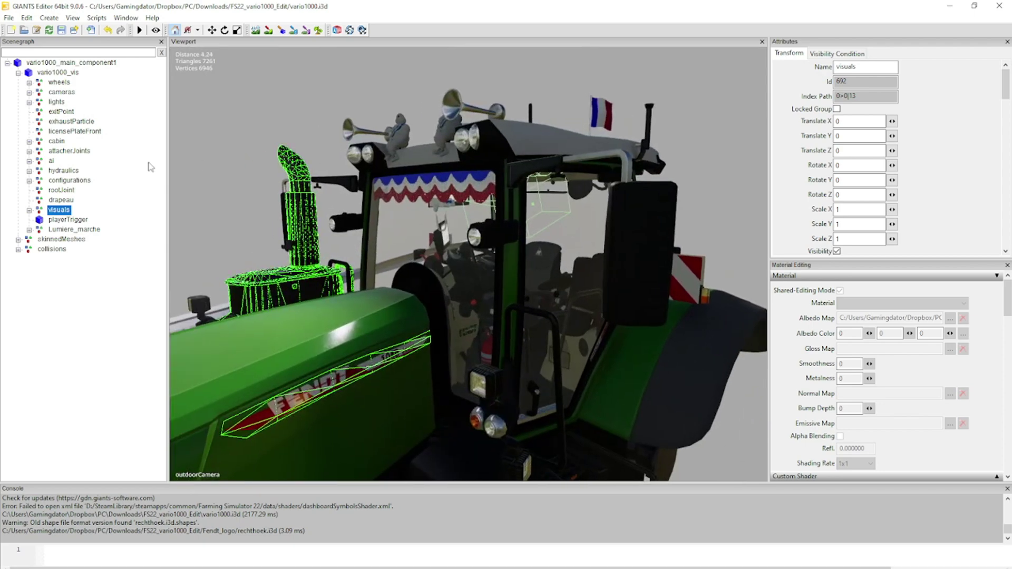
pyautogui.click(57, 141)
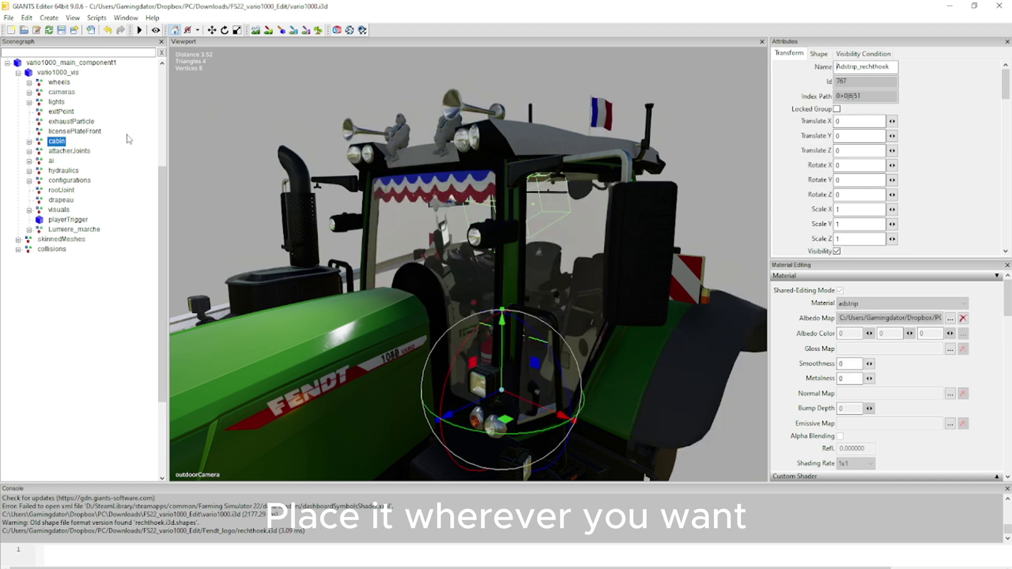
pyautogui.scroll(-1, 75, 397)
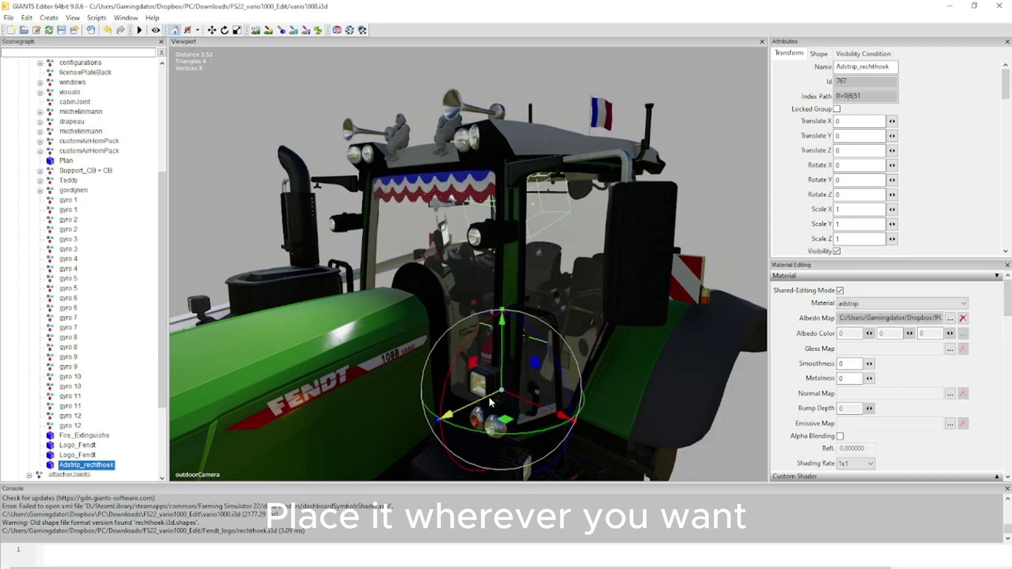
# Move the FENDT sticker to the cab's windshield at about Y 1.469, Z 0.667 and scale it to about X 1.623, Y 0.835.
pyautogui.moveTo(488, 397); pyautogui.dragTo(438, 221)
pyautogui.scroll(3, 399, 279)
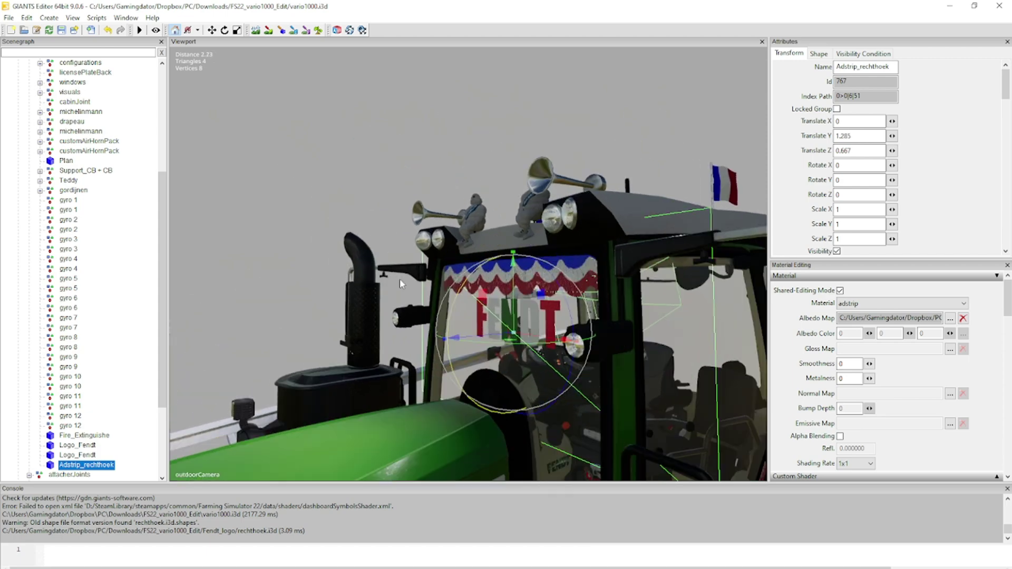
pyautogui.scroll(5, 527, 306)
pyautogui.keyDown('alt'); pyautogui.moveTo(527, 305); pyautogui.dragTo(518, 244); pyautogui.keyUp('alt')
pyautogui.scroll(-3, 531, 292)
pyautogui.moveTo(436, 231)
pyautogui.mouseDown()
pyautogui.moveTo(445, 285)
pyautogui.moveTo(432, 261)
pyautogui.moveTo(434, 215)
pyautogui.mouseUp()
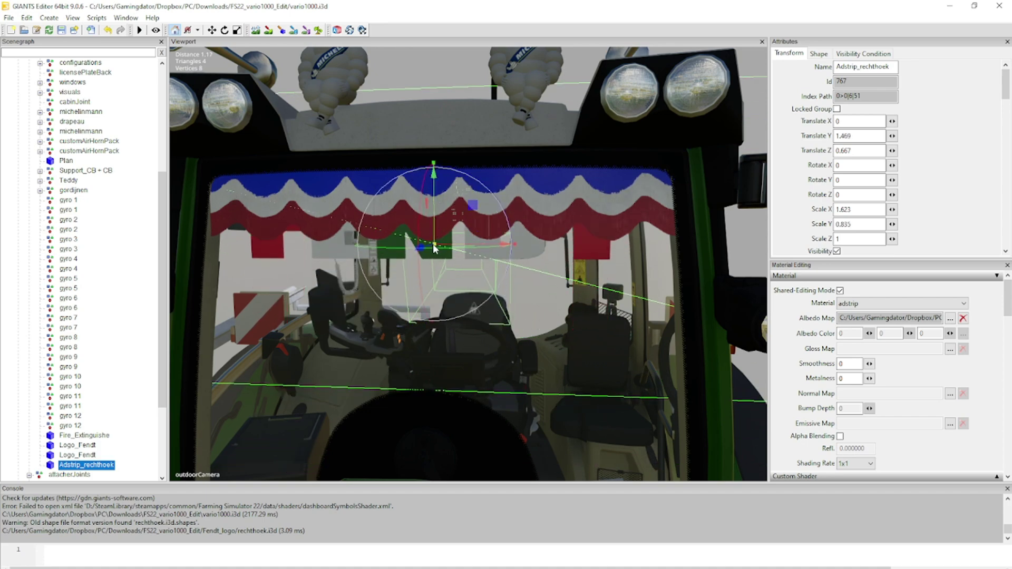
# Move the sticker forward to about Z 0.782 and tilt it about -5.695 degrees around X to match the windshield.
pyautogui.scroll(2, 558, 246)
pyautogui.keyDown('alt'); pyautogui.moveTo(558, 246); pyautogui.dragTo(476, 284); pyautogui.keyUp('alt')
pyautogui.moveTo(478, 241); pyautogui.dragTo(458, 243)
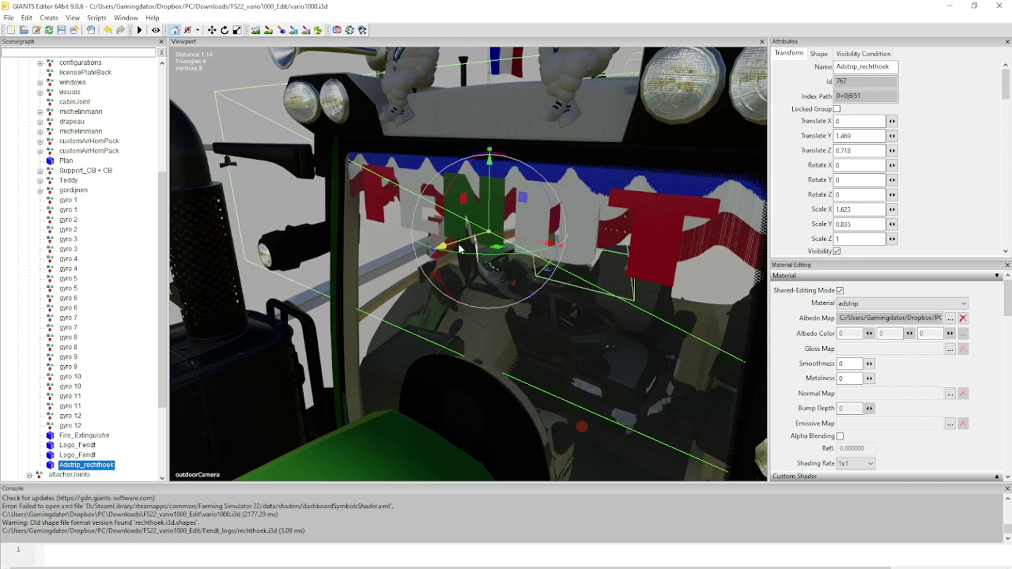
pyautogui.moveTo(457, 243); pyautogui.dragTo(446, 345, button='middle')
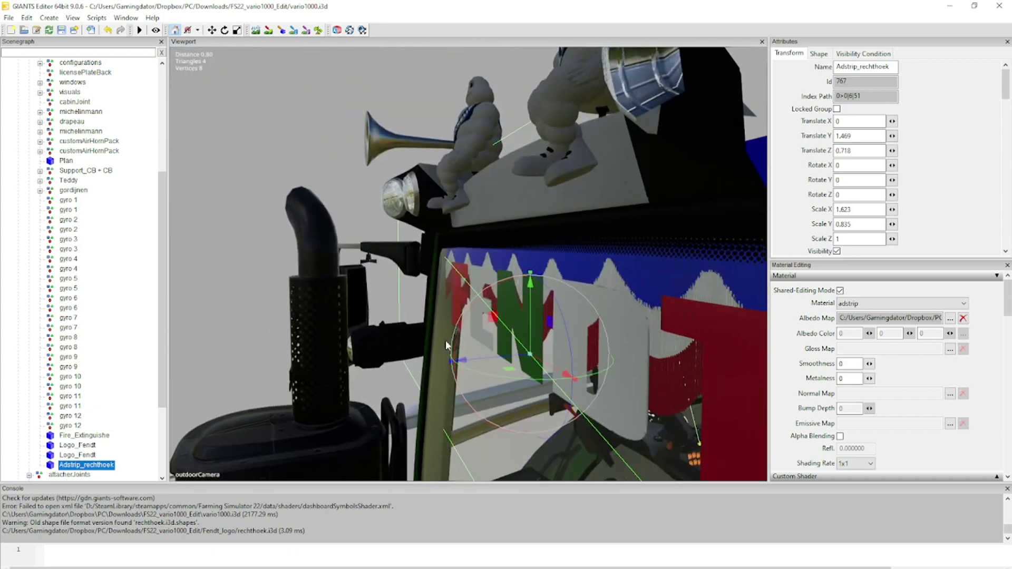
pyautogui.moveTo(498, 356); pyautogui.dragTo(454, 363)
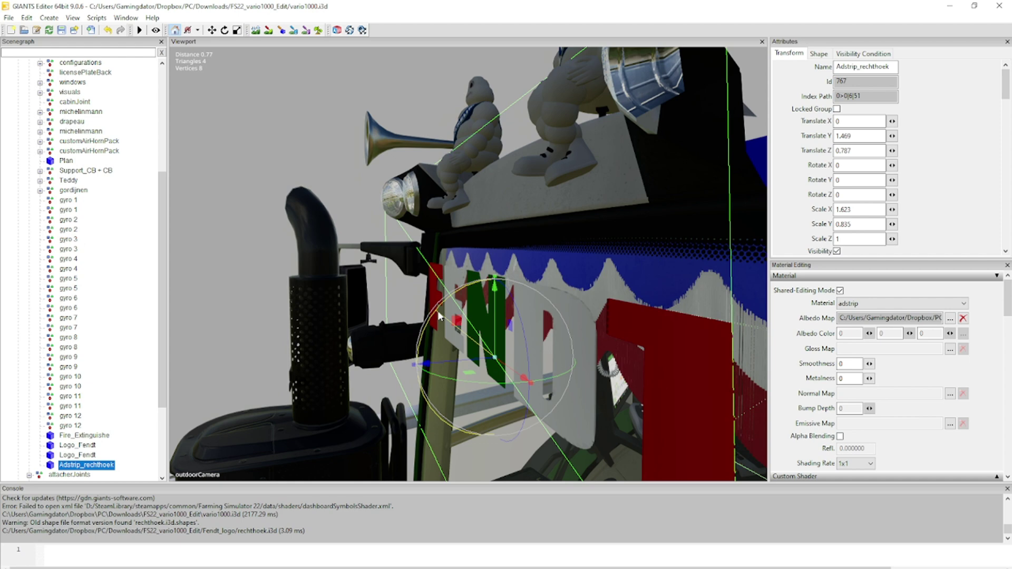
pyautogui.moveTo(437, 311)
pyautogui.mouseDown()
pyautogui.moveTo(447, 301)
pyautogui.moveTo(470, 363)
pyautogui.moveTo(454, 301)
pyautogui.mouseUp()
pyautogui.keyDown('alt'); pyautogui.moveTo(462, 355); pyautogui.dragTo(492, 324); pyautogui.keyUp('alt')
pyautogui.scroll(-3, 491, 324)
pyautogui.moveTo(491, 325)
pyautogui.mouseDown(button='right')
pyautogui.moveTo(537, 325)
pyautogui.moveTo(509, 330)
pyautogui.mouseUp(button='right')
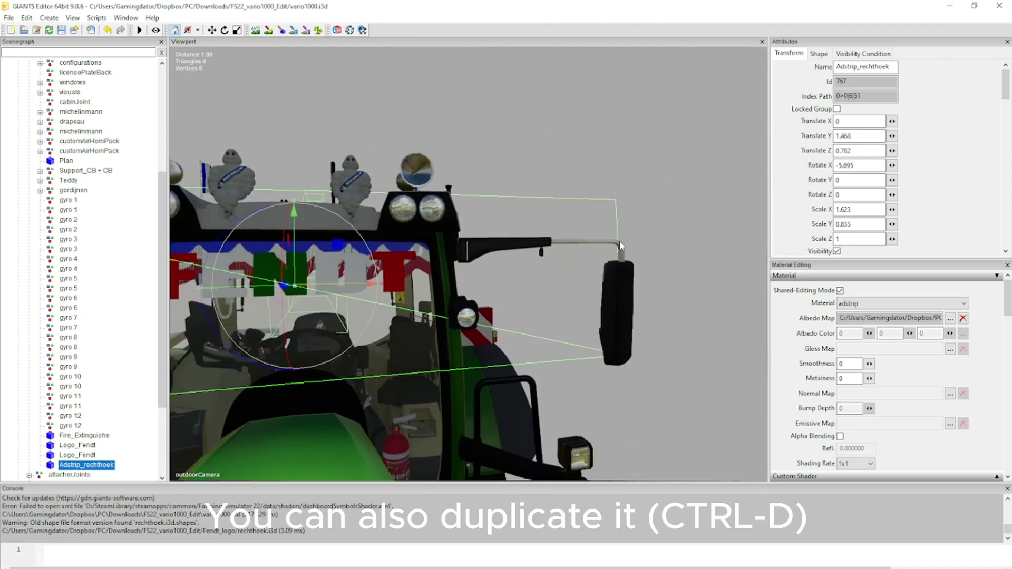
# Duplicate the windshield sticker and place the copy on the cab's side window at about X 0.799, Y 1.399, Z 0.089, rotated to face sideways.
pyautogui.scroll(3, 598, 254)
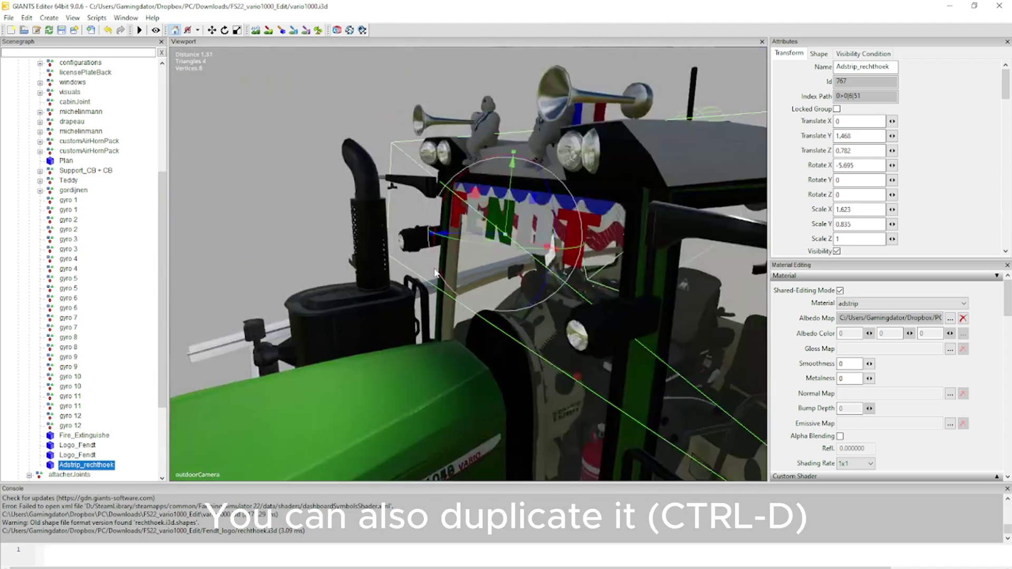
pyautogui.scroll(-2, 450, 264)
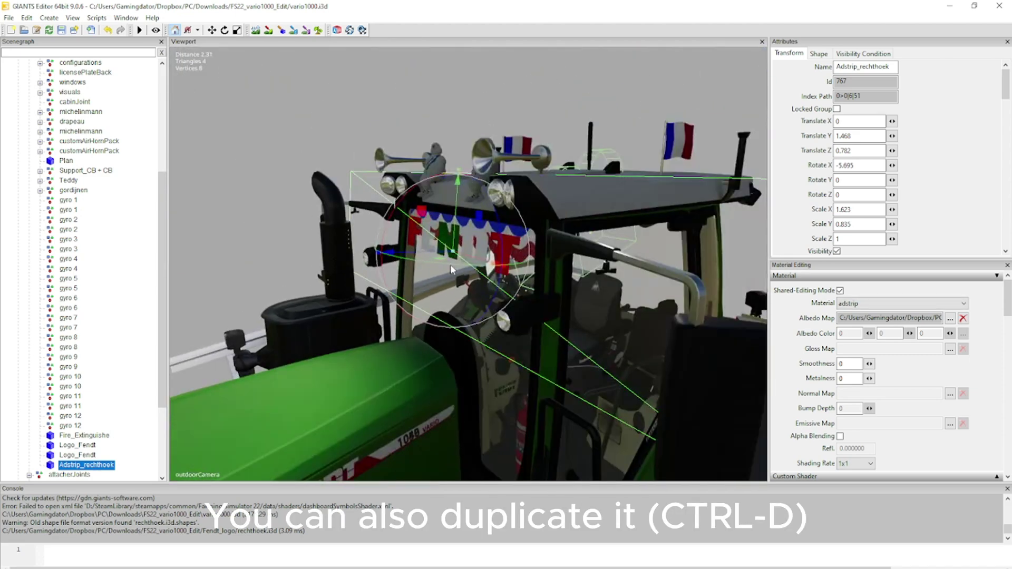
pyautogui.hotkey('ctrl', 'd')
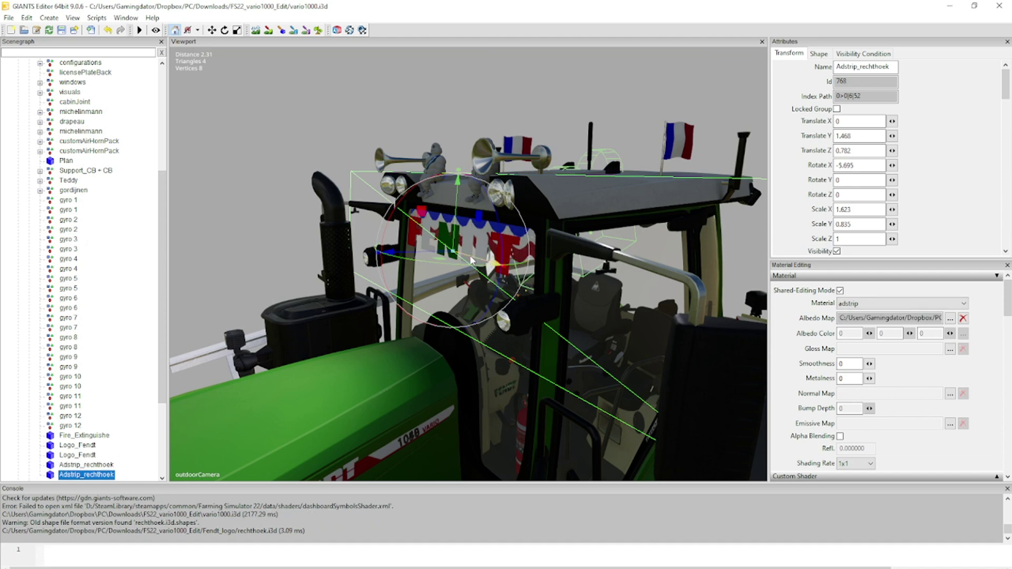
pyautogui.moveTo(467, 257); pyautogui.dragTo(723, 269)
pyautogui.moveTo(724, 269); pyautogui.dragTo(611, 315, button='middle')
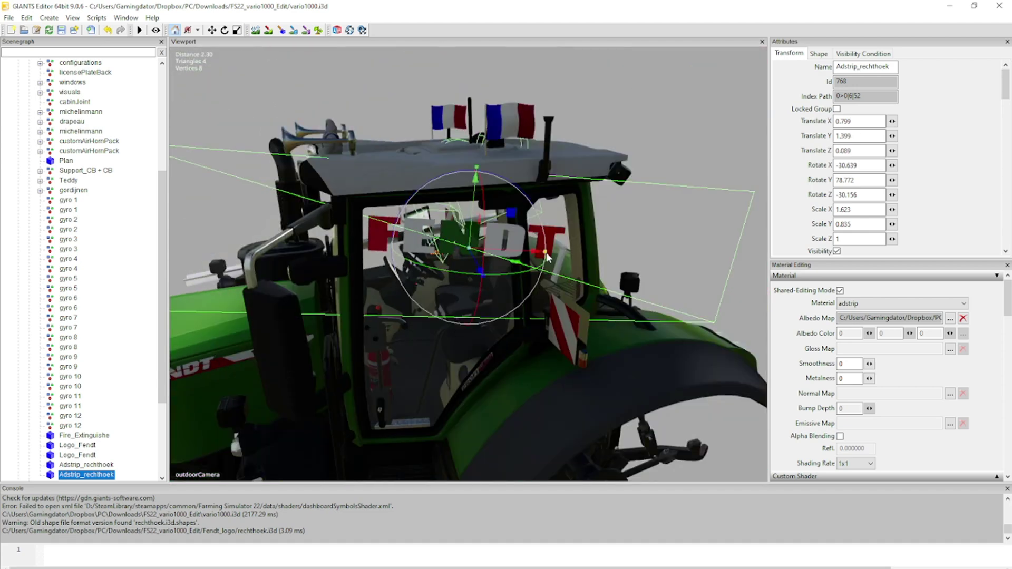
# Shrink the copied sticker to about X 0.493, Y 0.457 and move it to the lower side window, at about Y 0.561.
pyautogui.moveTo(546, 251); pyautogui.dragTo(411, 245)
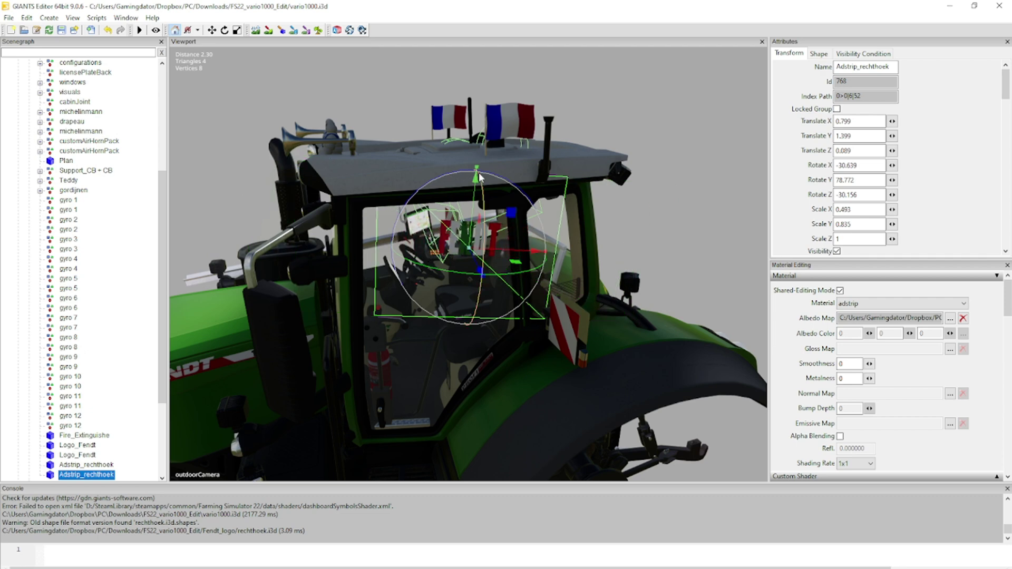
pyautogui.moveTo(477, 168); pyautogui.dragTo(483, 195)
pyautogui.moveTo(481, 154); pyautogui.dragTo(416, 394)
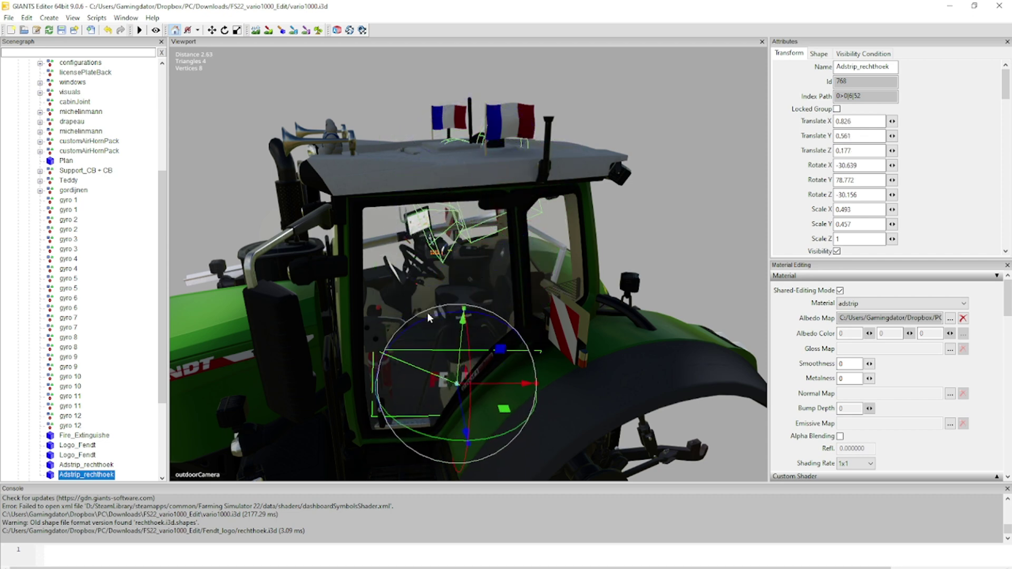
# Rotate the copied sticker to about 78.2, 34.8, 84.2 degrees along the window's slanted edge and shift it to about X 0.852, Z 0.181.
pyautogui.moveTo(427, 312); pyautogui.dragTo(470, 394)
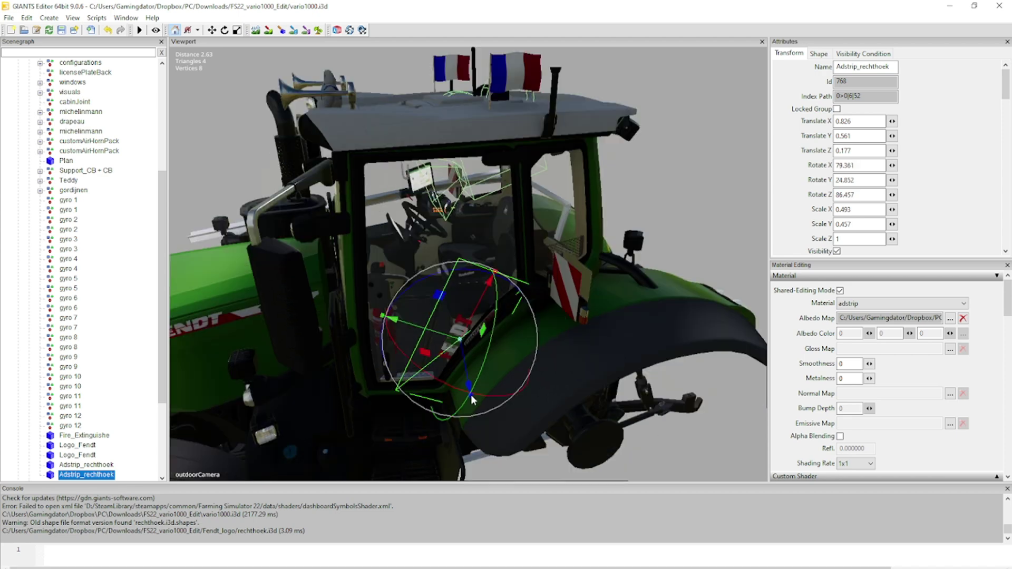
pyautogui.press('f')
pyautogui.scroll(3, 466, 400)
pyautogui.moveTo(507, 276)
pyautogui.mouseDown()
pyautogui.moveTo(534, 277)
pyautogui.moveTo(524, 276)
pyautogui.mouseUp()
pyautogui.moveTo(488, 363); pyautogui.dragTo(491, 389)
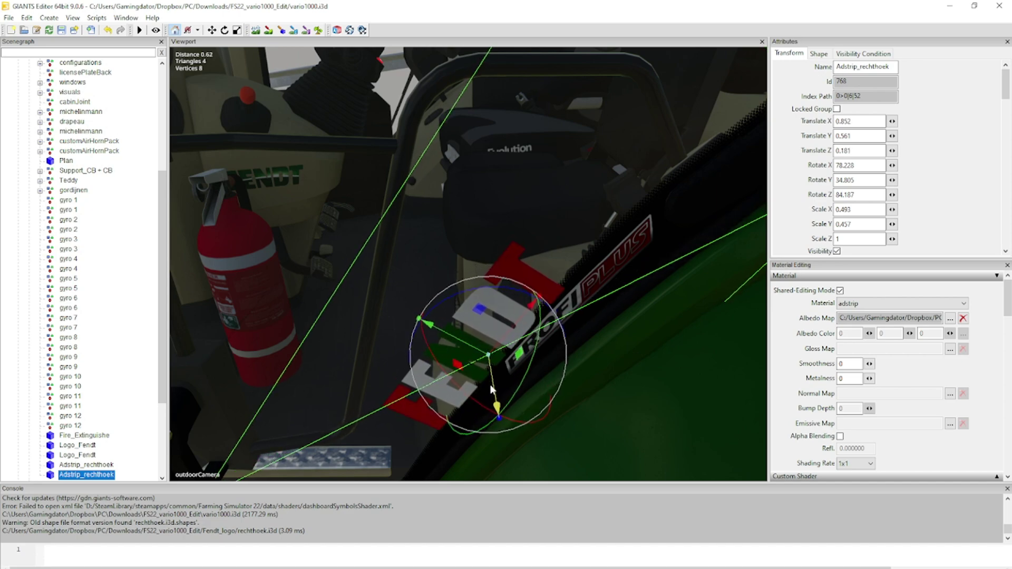
# Deselect the copied sticker, check both stickers on the tractor and save the vario1000 scene.
pyautogui.click(433, 289)
pyautogui.scroll(-5, 591, 223)
pyautogui.keyDown('alt'); pyautogui.moveTo(433, 288); pyautogui.dragTo(518, 236); pyautogui.keyUp('alt')
pyautogui.scroll(-2, 456, 239)
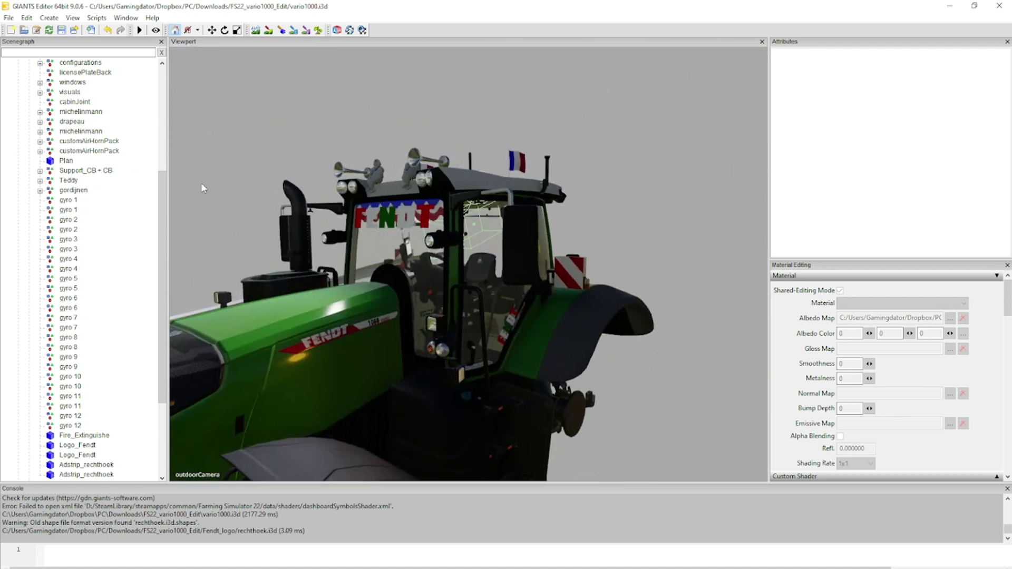
pyautogui.scroll(2, 74, 96)
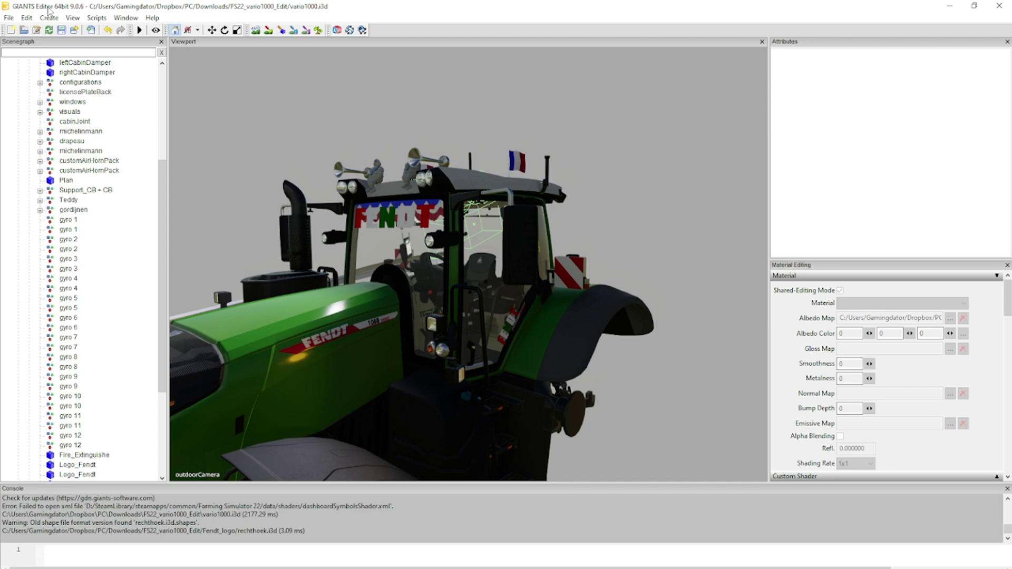
pyautogui.hotkey('ctrl', 's')
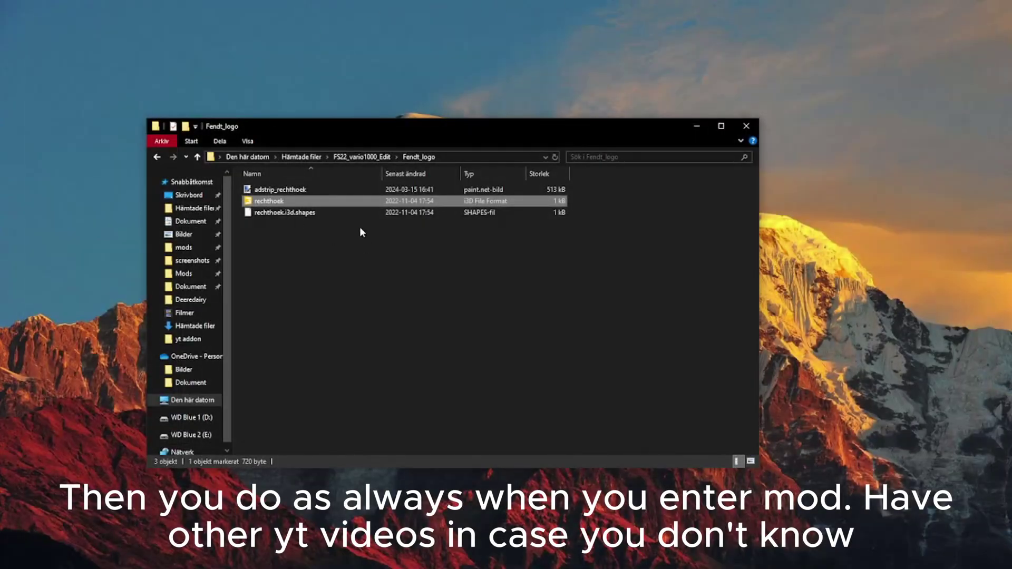
# Pack everything in the FS22_vario1000_Edit folder into FS22_vario1000_Edit_1.zip with Best compression and move the archive to the mods folder.
pyautogui.hotkey('alt', 'Up')
pyautogui.moveTo(333, 378); pyautogui.dragTo(274, 186)
pyautogui.rightClick(320, 236)
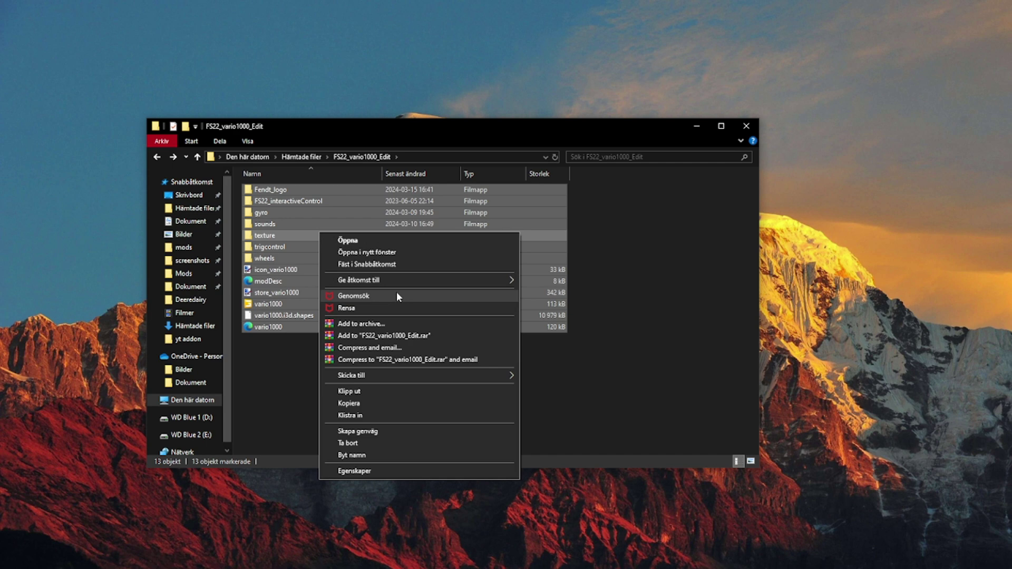
pyautogui.click(378, 323)
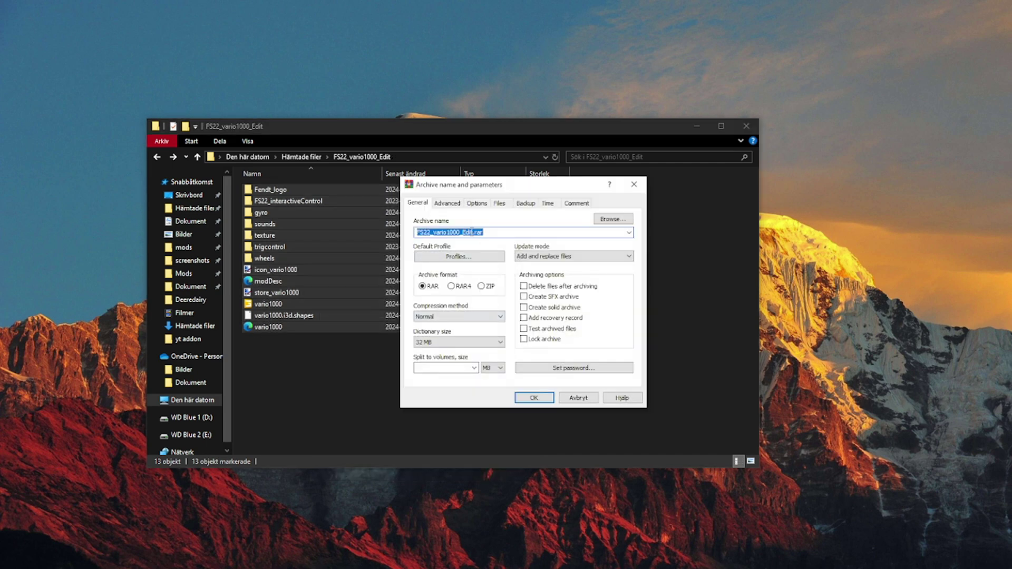
pyautogui.click(481, 232)
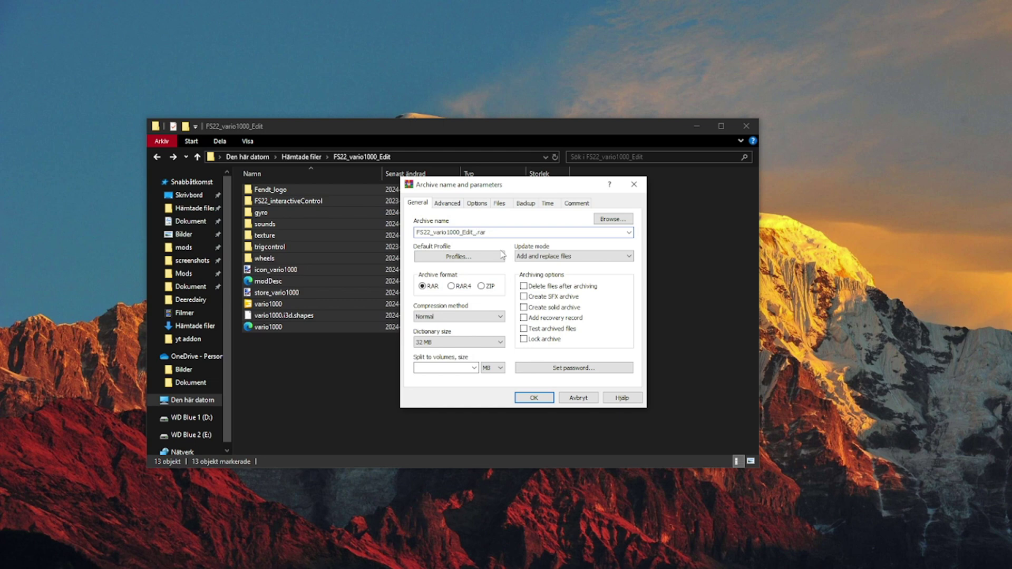
pyautogui.click(481, 287)
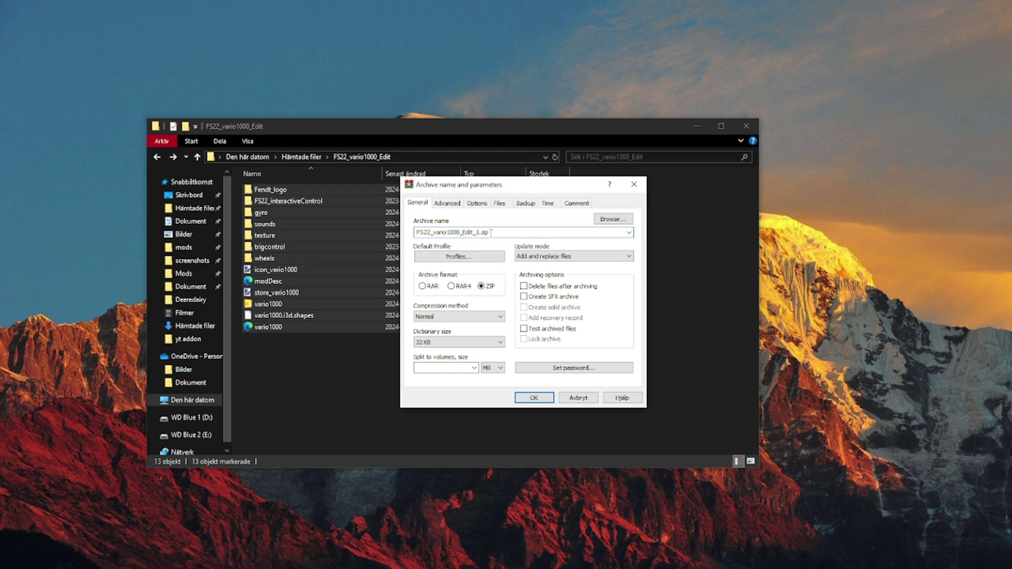
pyautogui.click(459, 316)
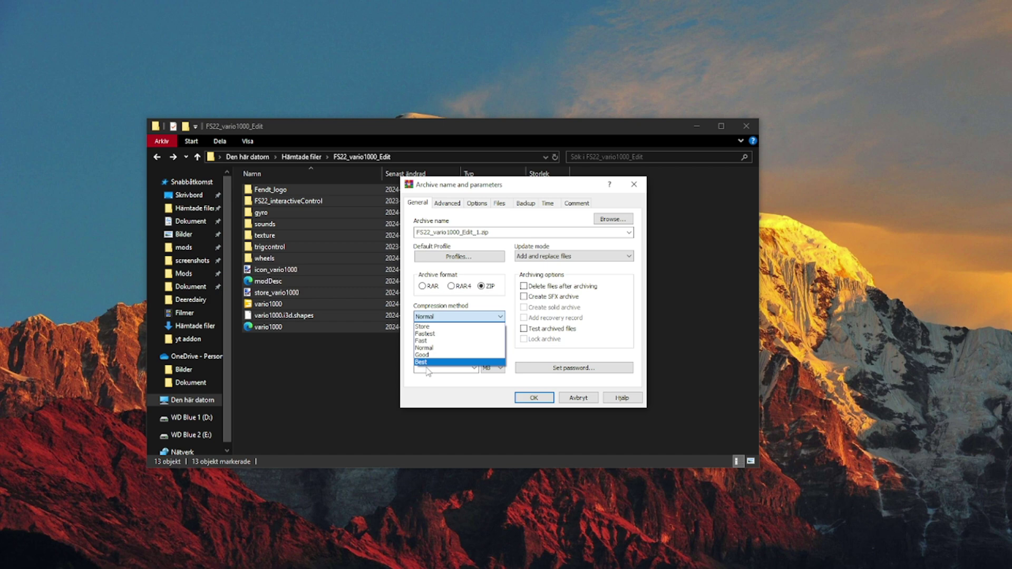
pyautogui.click(422, 362)
pyautogui.click(534, 398)
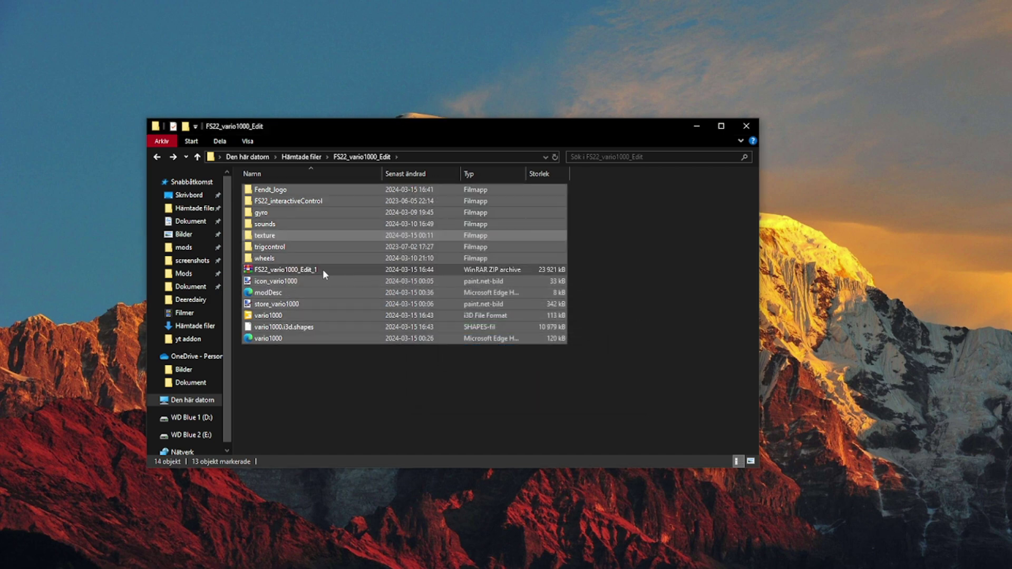
pyautogui.moveTo(328, 273); pyautogui.dragTo(185, 252)
# Switch to Farming Simulator 22, enable the FENDT 1000 Edit IC mod in the savegame's mod selection and start the game.
pyautogui.scroll(-15, 845, 236)
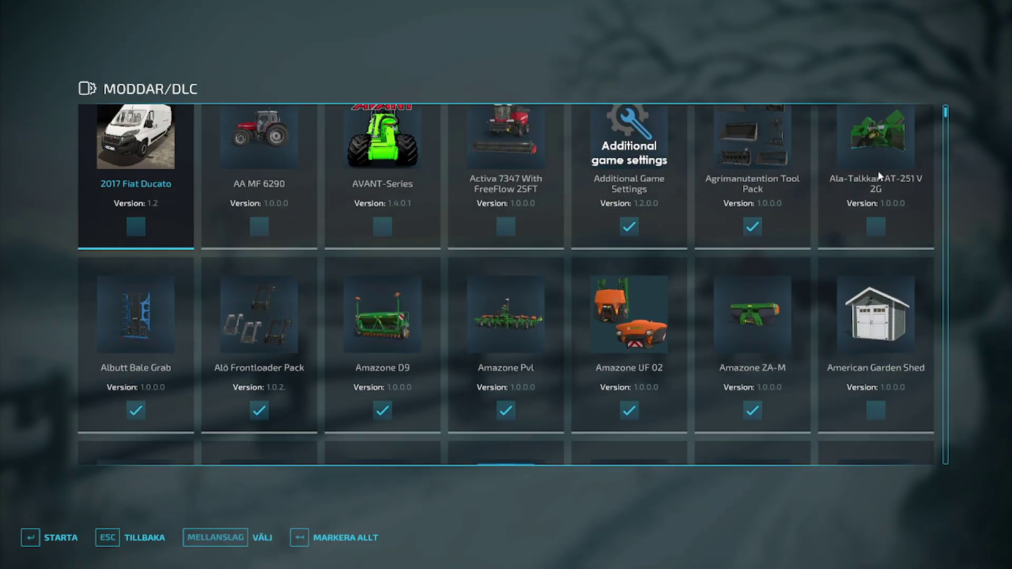
pyautogui.scroll(-20, 817, 264)
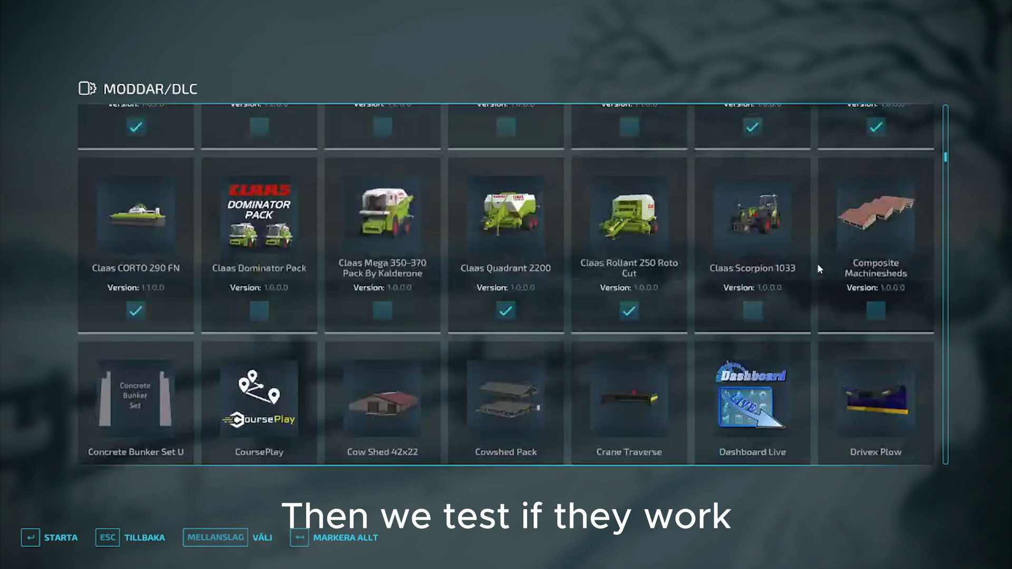
pyautogui.scroll(-3, 815, 265)
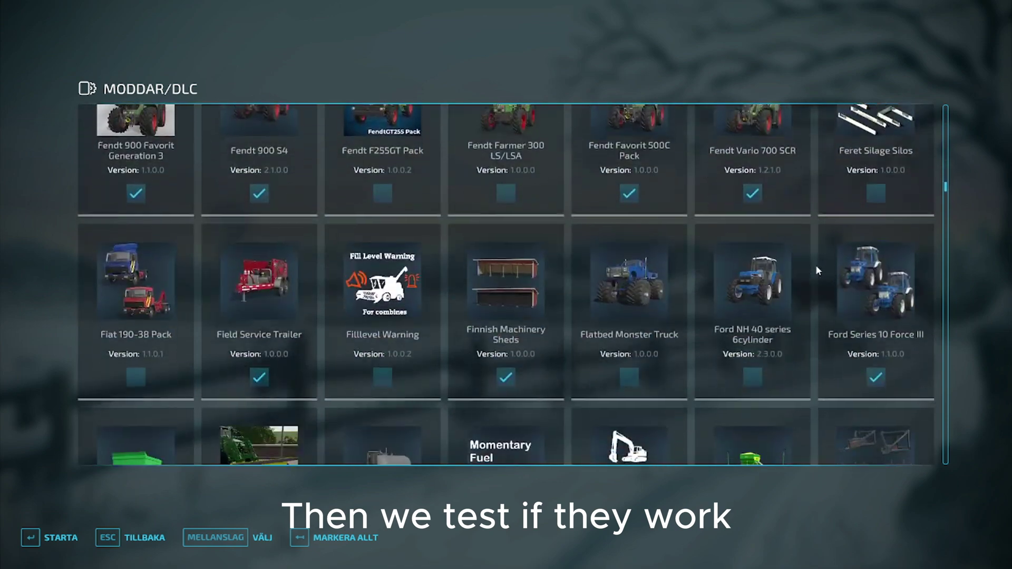
pyautogui.scroll(4, 815, 265)
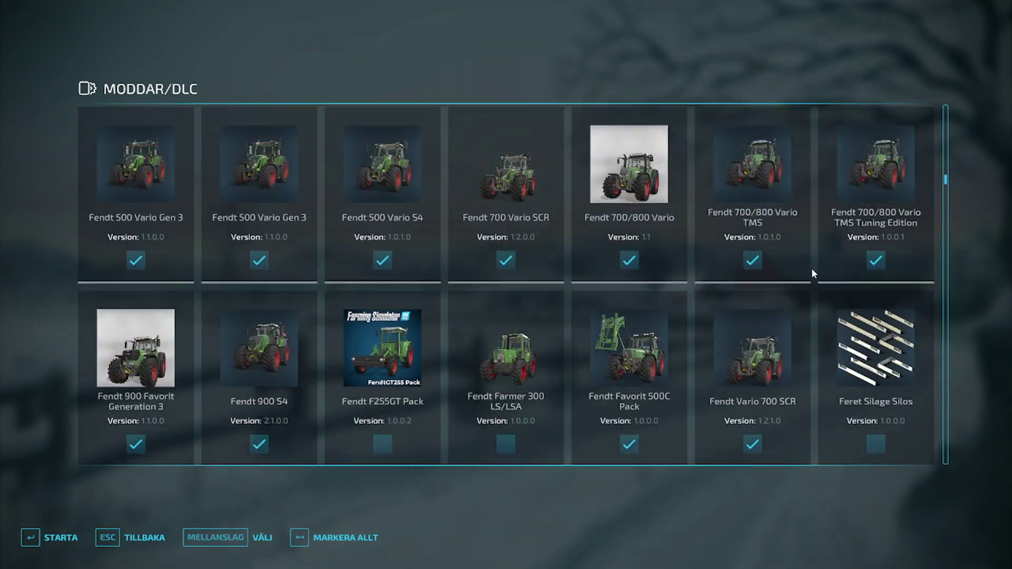
pyautogui.scroll(3, 813, 269)
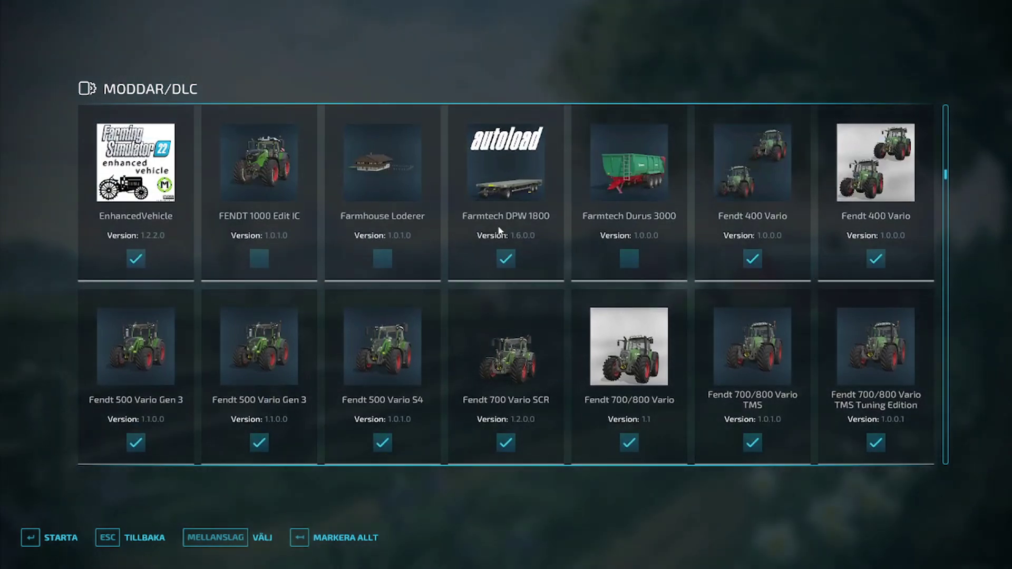
pyautogui.click(251, 207)
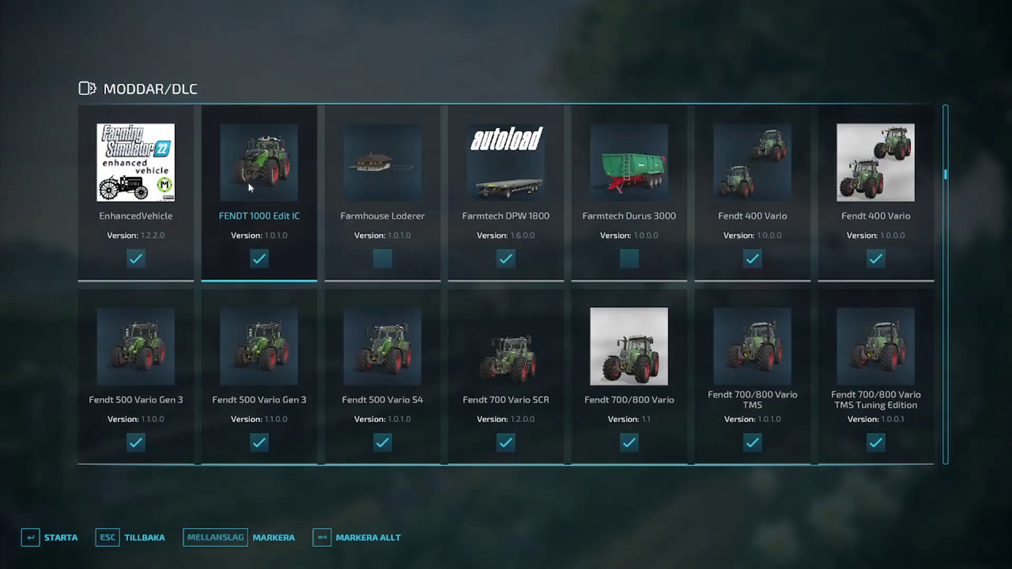
pyautogui.click(46, 538)
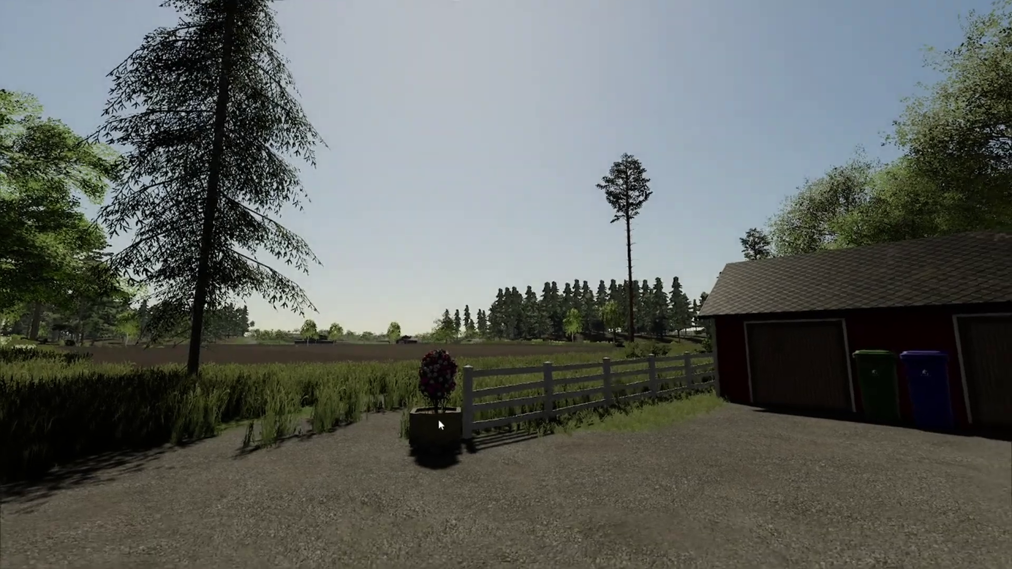
# Open the FENDT 1000 Vario Edit IC among the shop's large tractors (Stora traktorer) and inspect its window stickers from another angle.
pyautogui.press('p')
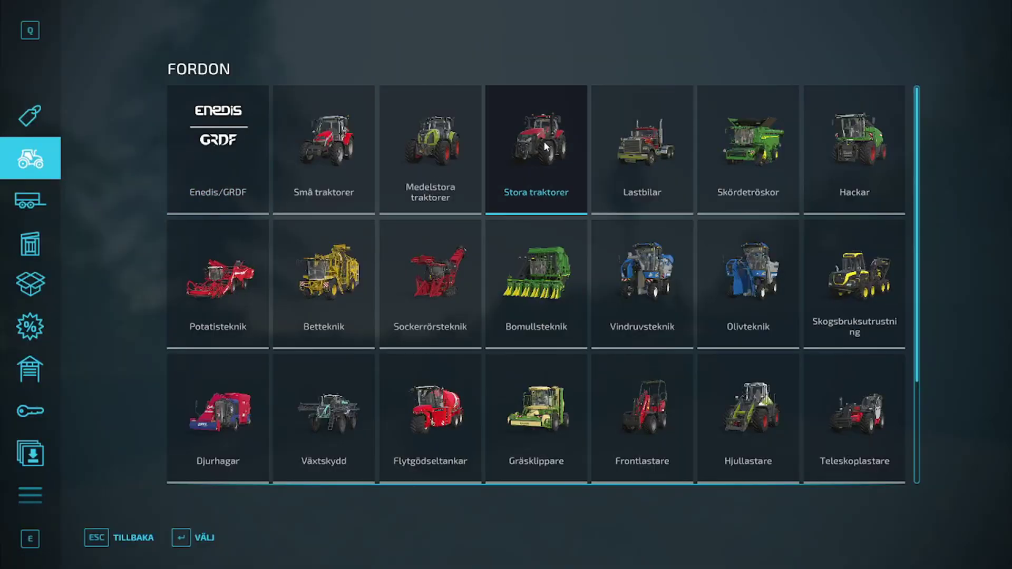
pyautogui.click(563, 147)
pyautogui.scroll(-10, 551, 237)
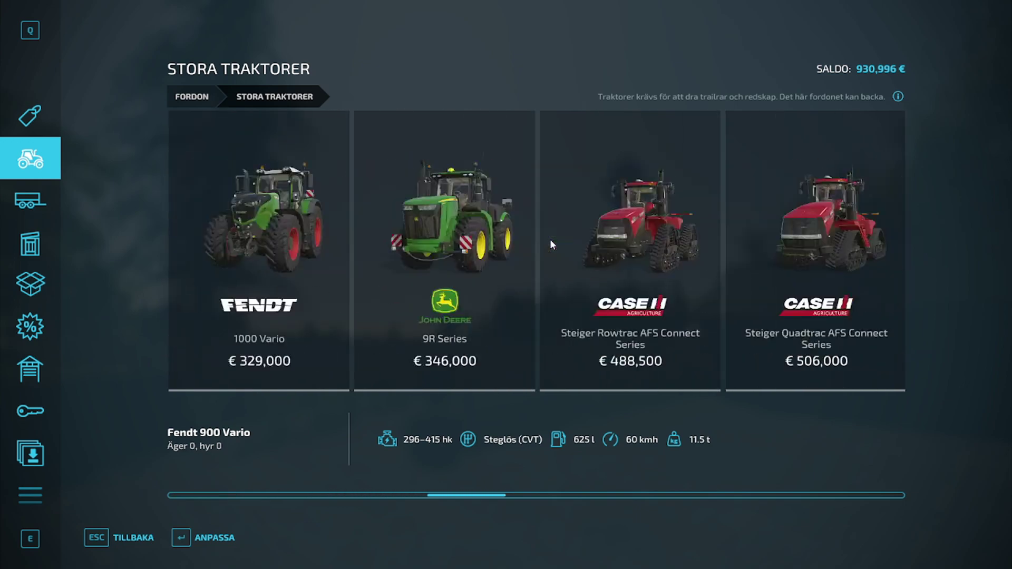
pyautogui.scroll(-10, 549, 241)
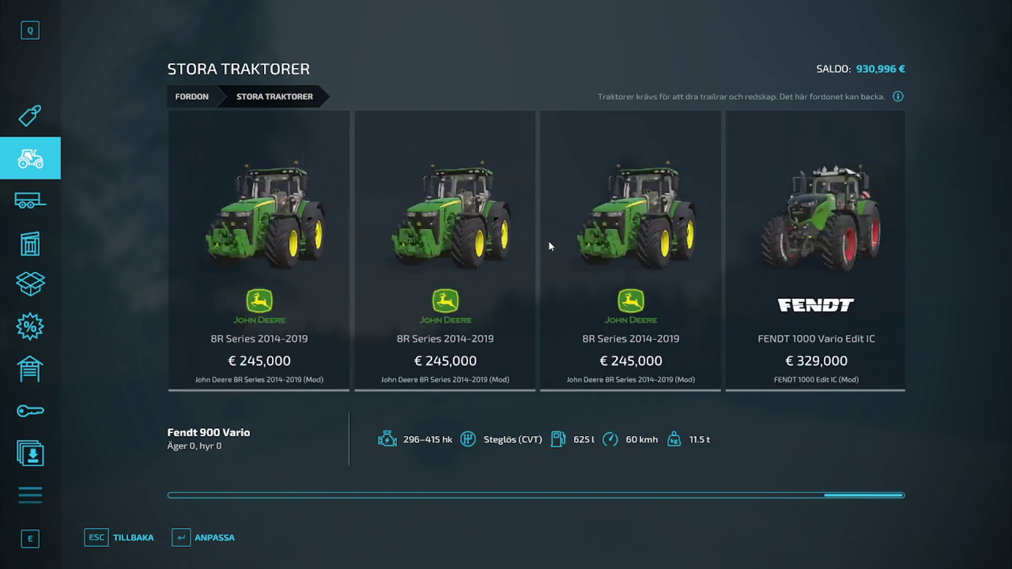
pyautogui.click(826, 218)
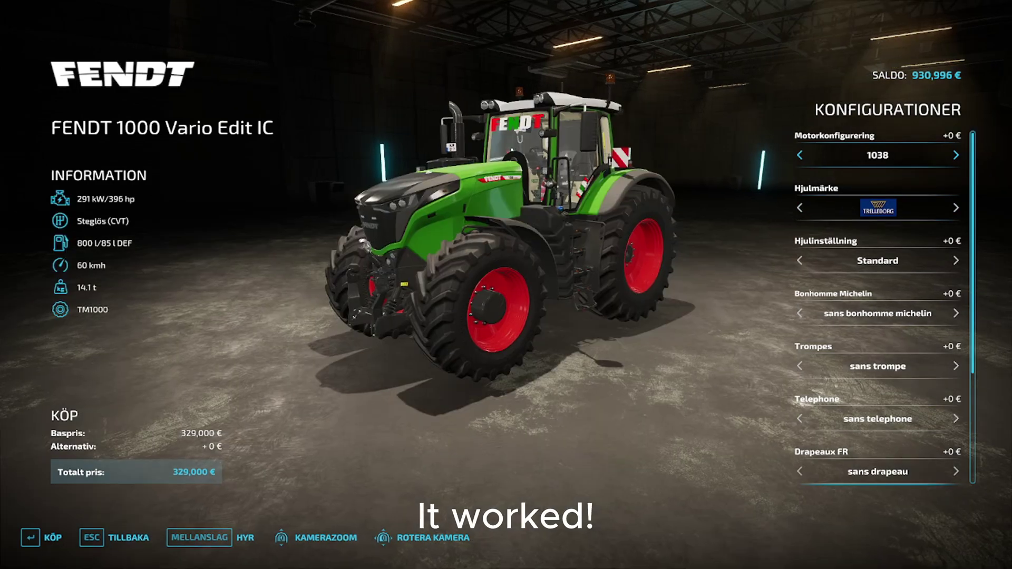
pyautogui.moveTo(533, 158); pyautogui.dragTo(690, 104)
pyautogui.scroll(-3, 690, 105)
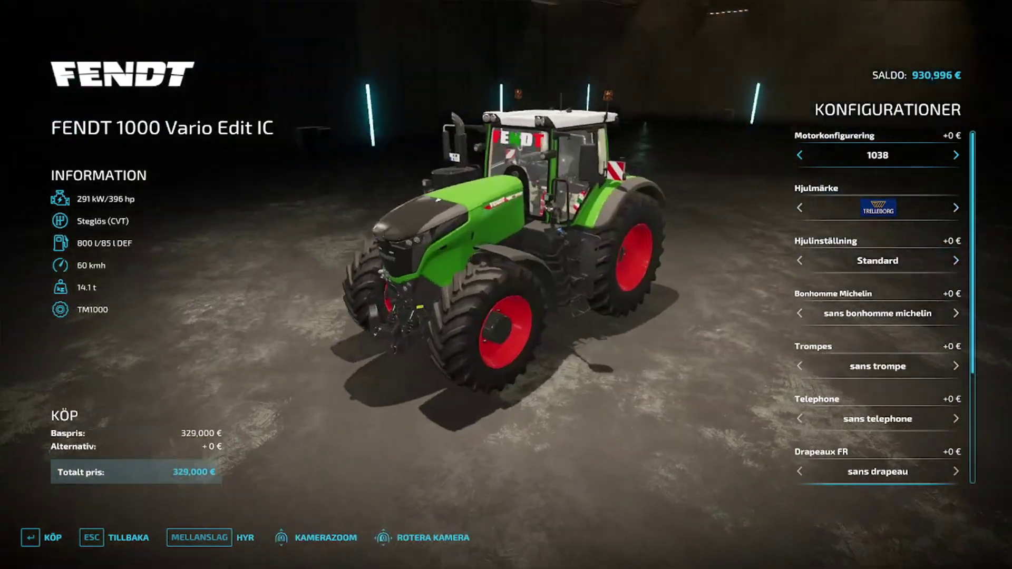